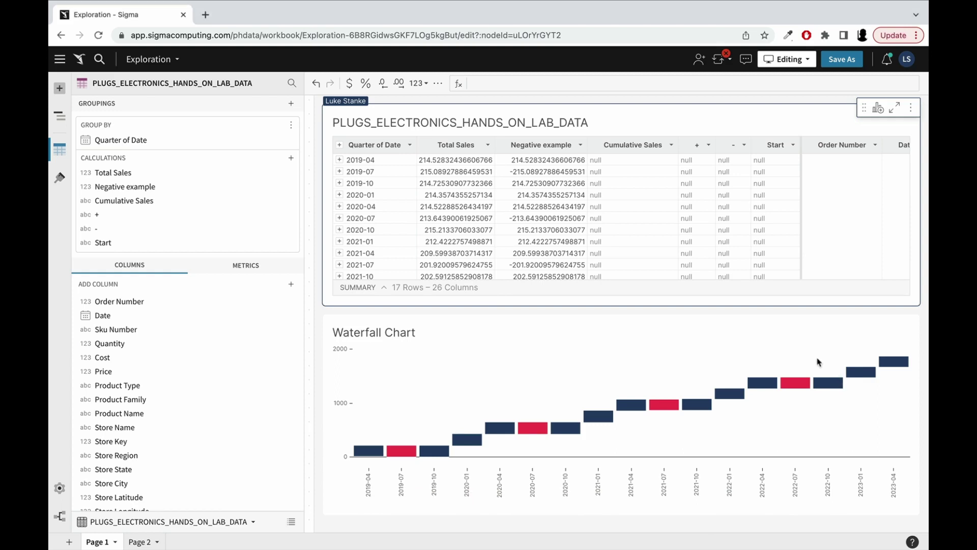
- Delete the old waterfall chart and add a bar chart from the PLUGS_ELECTRONICS_HANDS_ON_LAB_DATA table
{"action": "left_click", "coordinate": [855, 340]}
{"action": "left_click", "coordinate": [911, 301]}
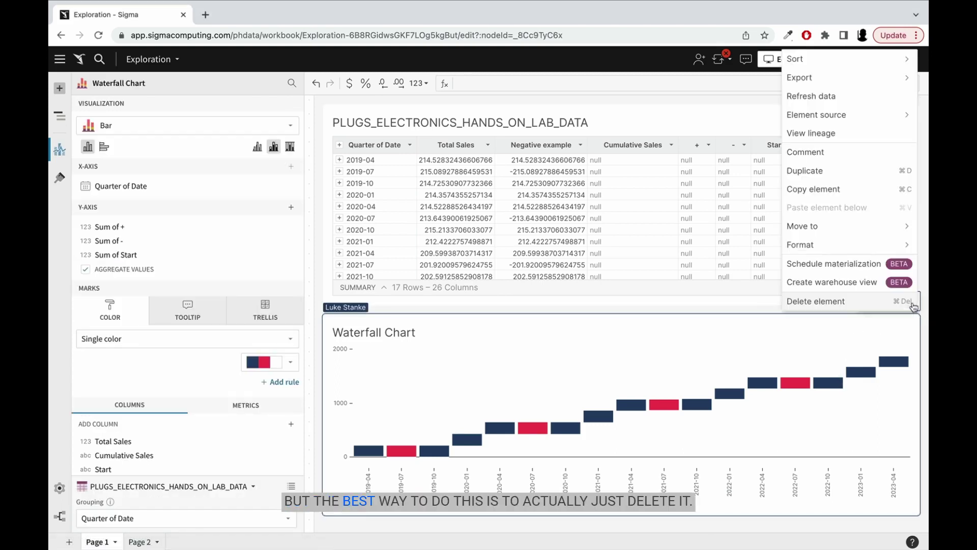
{"action": "left_click", "coordinate": [885, 303]}
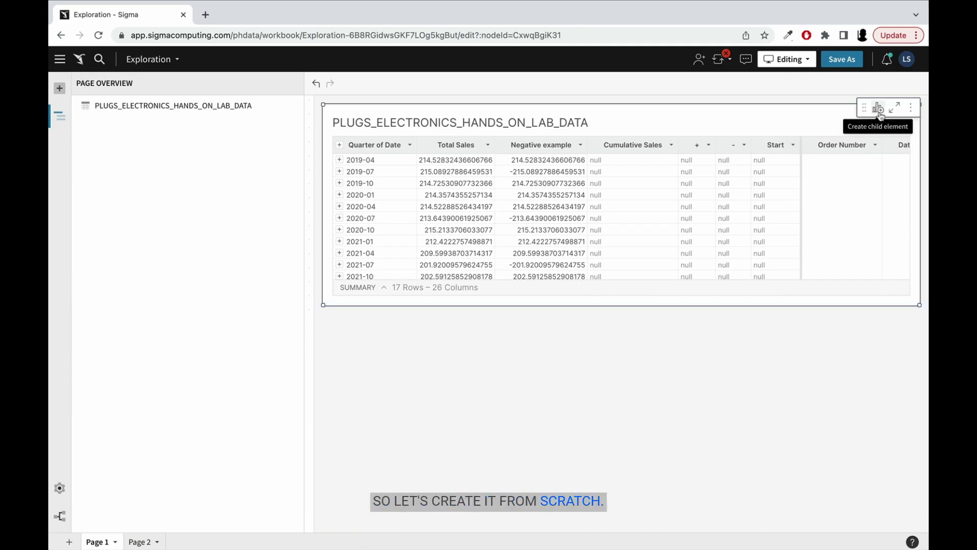
{"action": "left_click", "coordinate": [879, 109]}
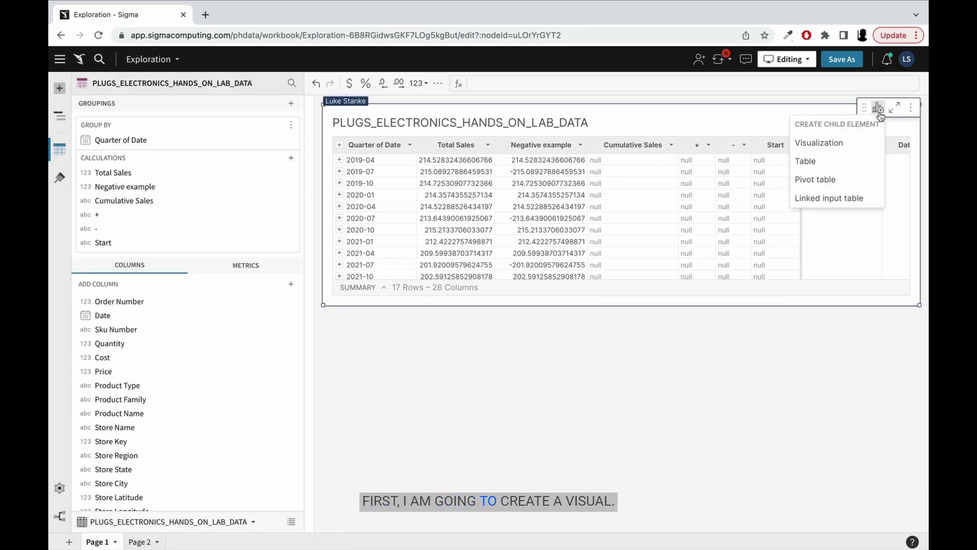
{"action": "left_click", "coordinate": [842, 146]}
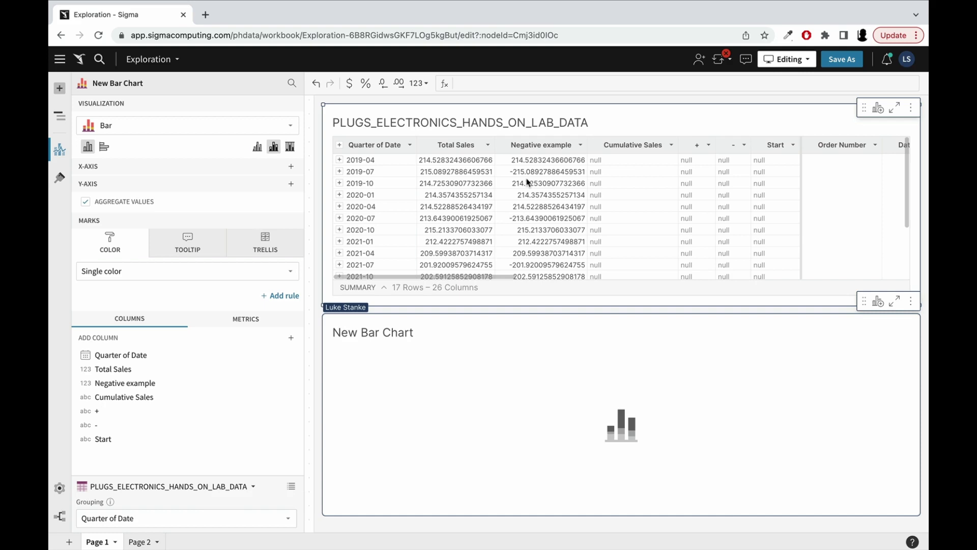
- Set the Cumulative Sales column formula to CumulativeSum(Sum([Total Sales]))
{"action": "left_click", "coordinate": [612, 171]}
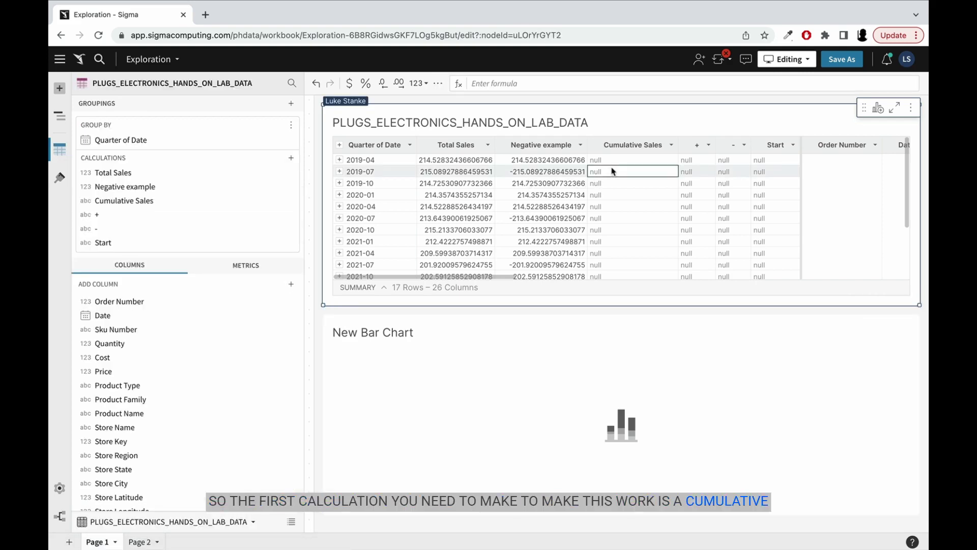
{"action": "left_click", "coordinate": [505, 84]}
{"action": "type", "text": "Cum"}
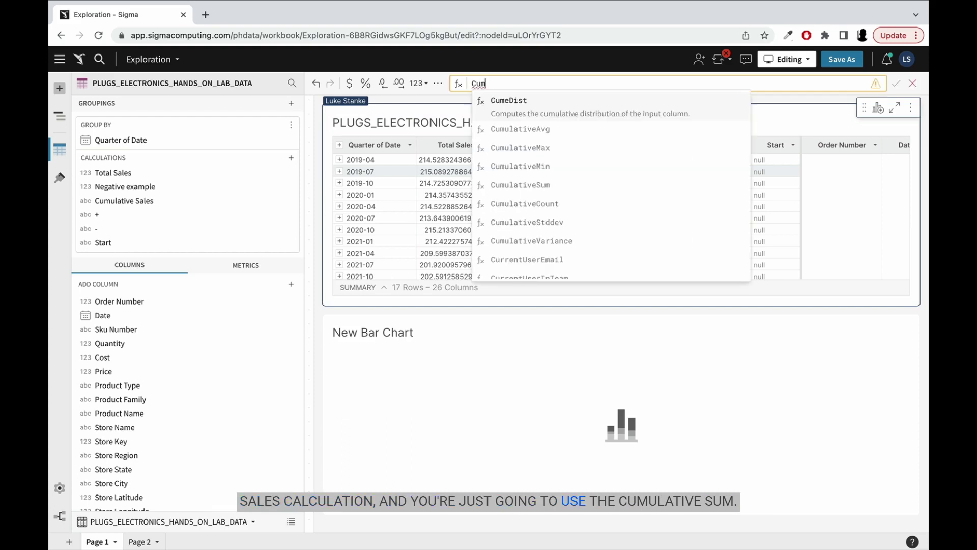
{"action": "key", "text": "Down"}
{"action": "key", "text": "Down"}
{"action": "key", "text": "Down"}
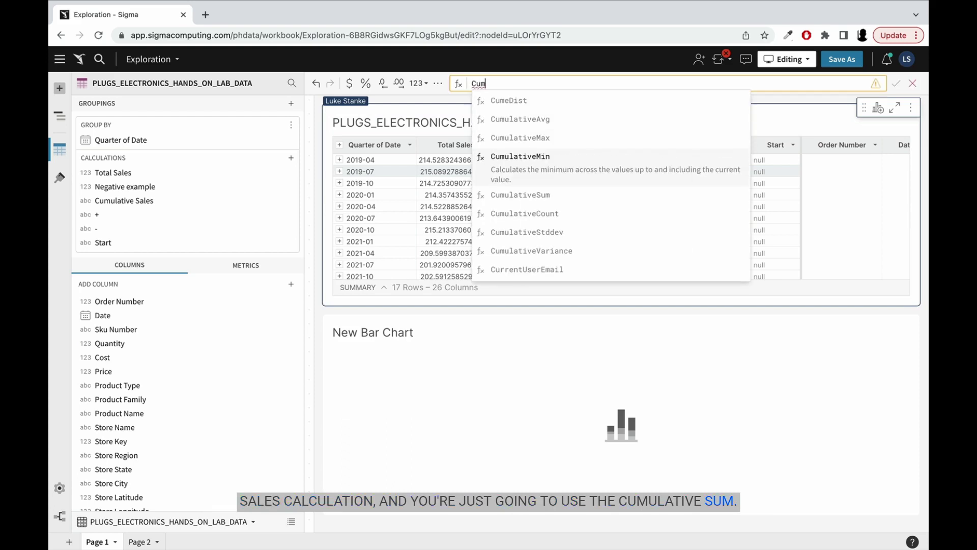
{"action": "key", "text": "Down"}
{"action": "key", "text": "Return"}
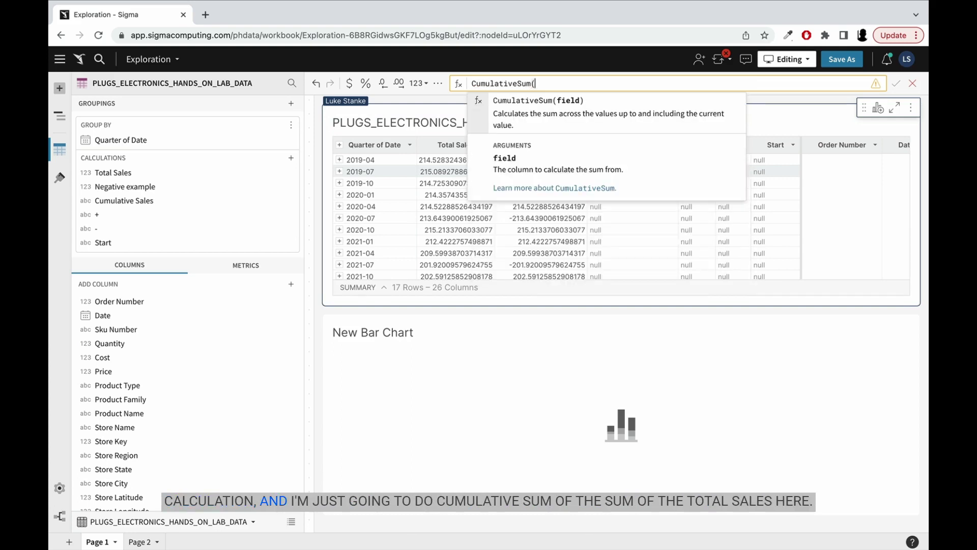
{"action": "type", "text": "SUM("}
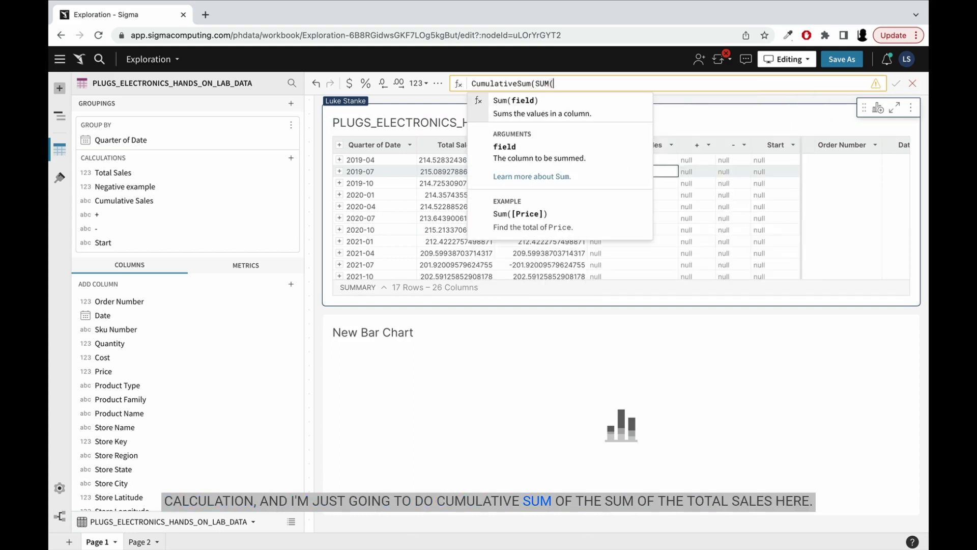
{"action": "key", "text": "Return"}
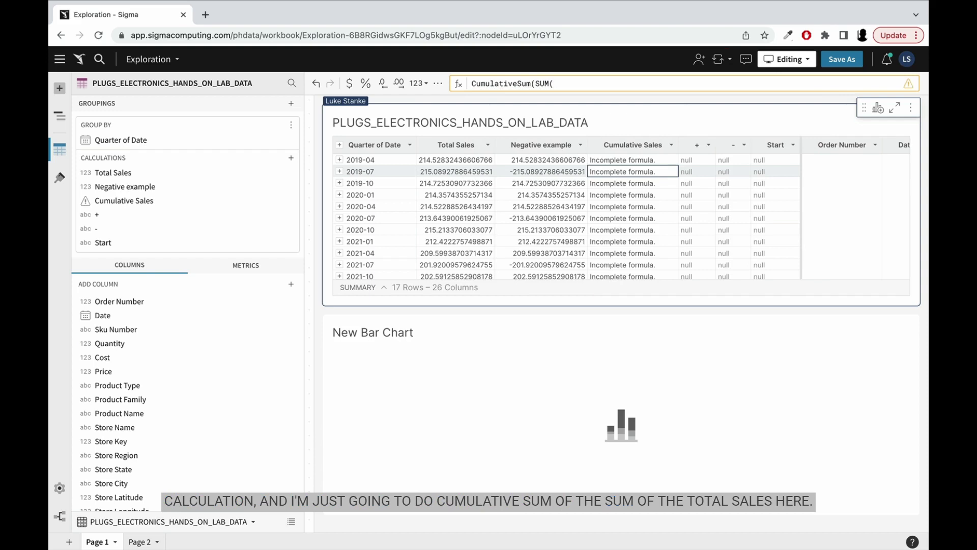
{"action": "left_click", "coordinate": [561, 82]}
{"action": "key", "text": "BackSpace"}
{"action": "key", "text": "BackSpace"}
{"action": "key", "text": "BackSpace"}
{"action": "key", "text": "BackSpace"}
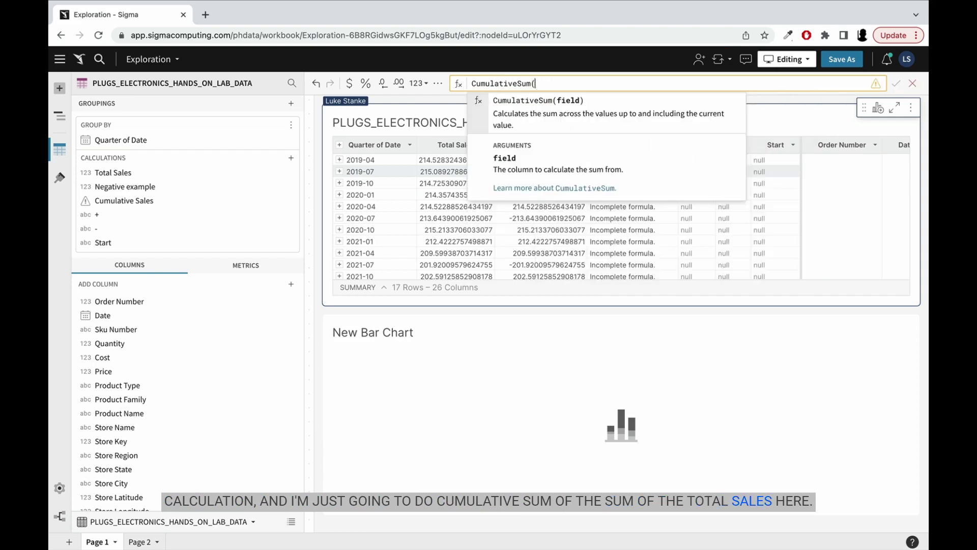
{"action": "type", "text": "Sum([Total Sales]"}
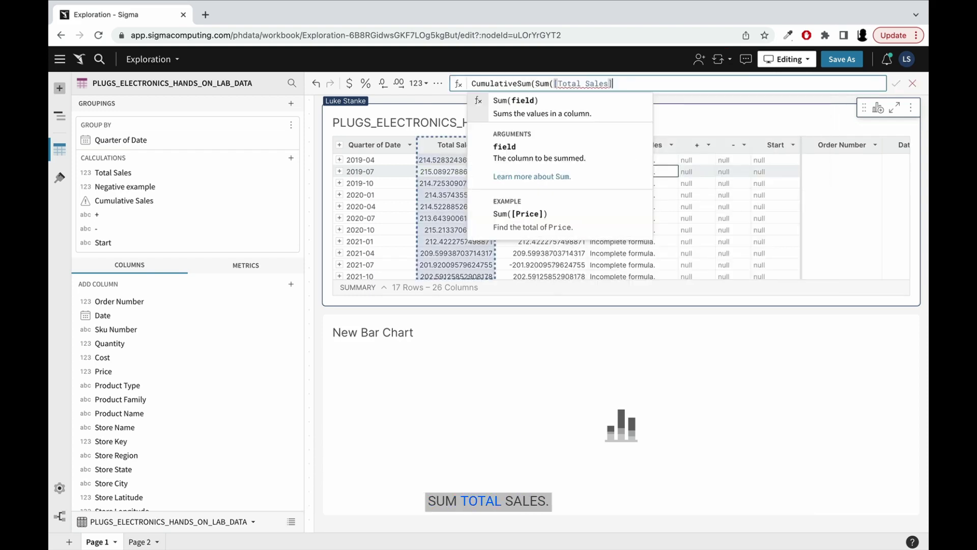
{"action": "type", "text": "))"}
{"action": "key", "text": "Return"}
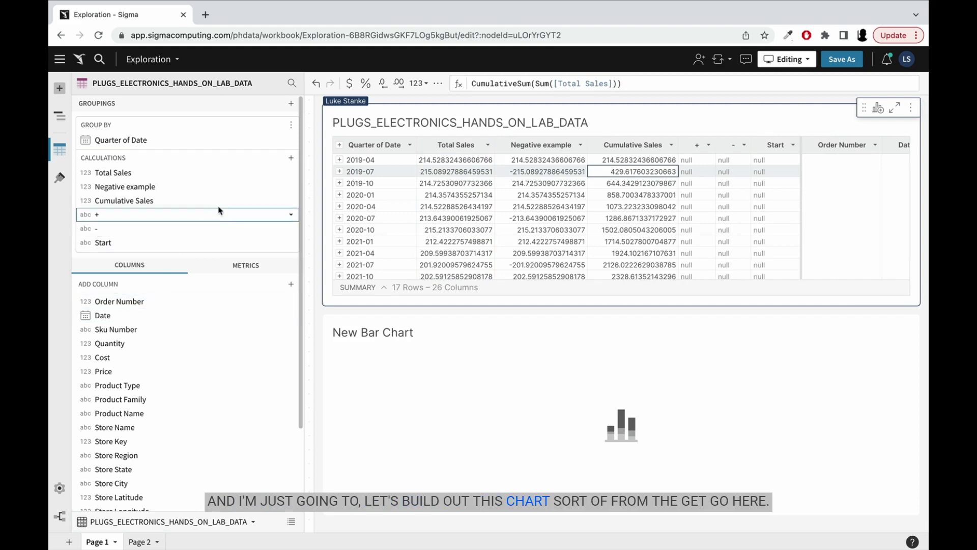
- Put Quarter of Date on the bar chart's X-axis and Cumulative Sales on its Y-axis
{"action": "left_click", "coordinate": [399, 356]}
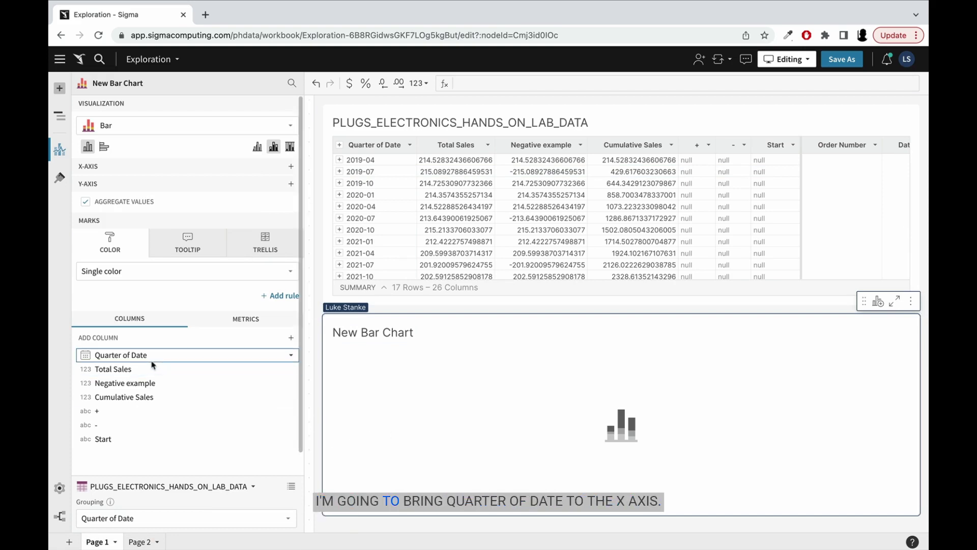
{"action": "left_click_drag", "start_coordinate": [153, 365], "coordinate": [187, 174]}
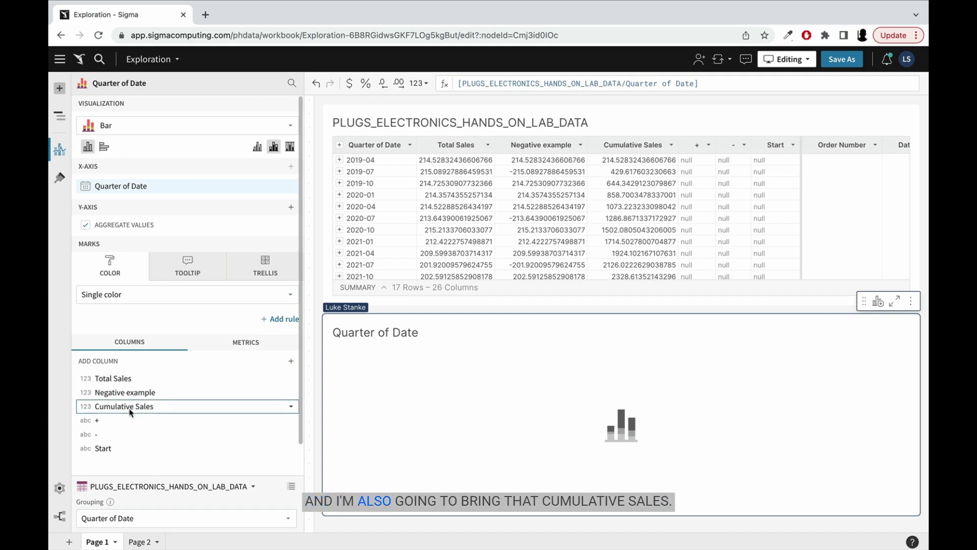
{"action": "left_click_drag", "start_coordinate": [134, 408], "coordinate": [176, 225]}
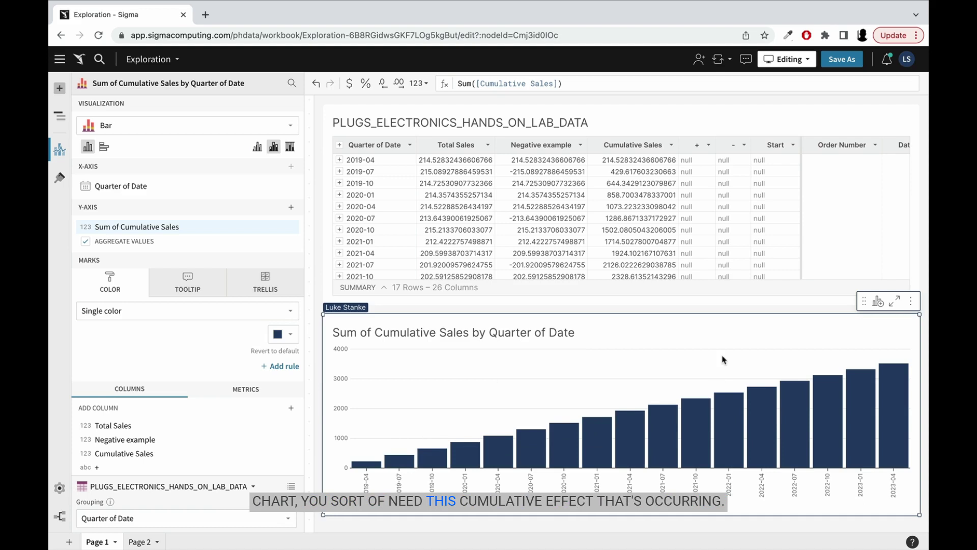
{"action": "left_click", "coordinate": [758, 161]}
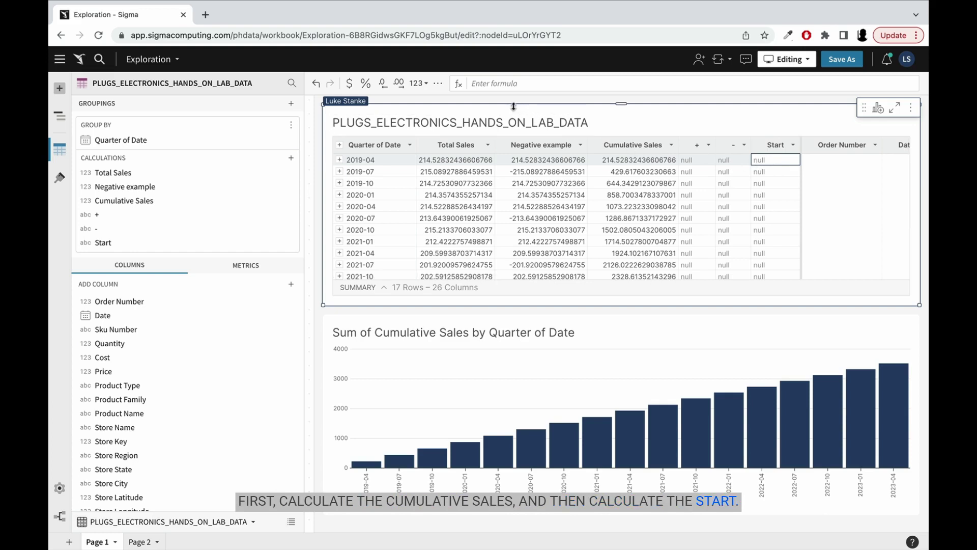
- Set the Start column formula to [Cumulative Sales] - [Total Sales]
{"action": "left_click", "coordinate": [490, 86]}
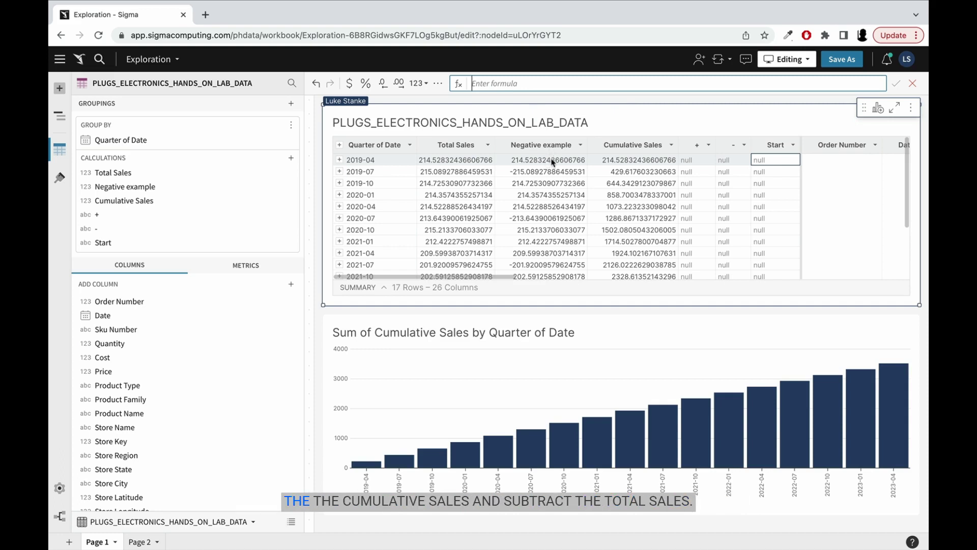
{"action": "left_click", "coordinate": [620, 161]}
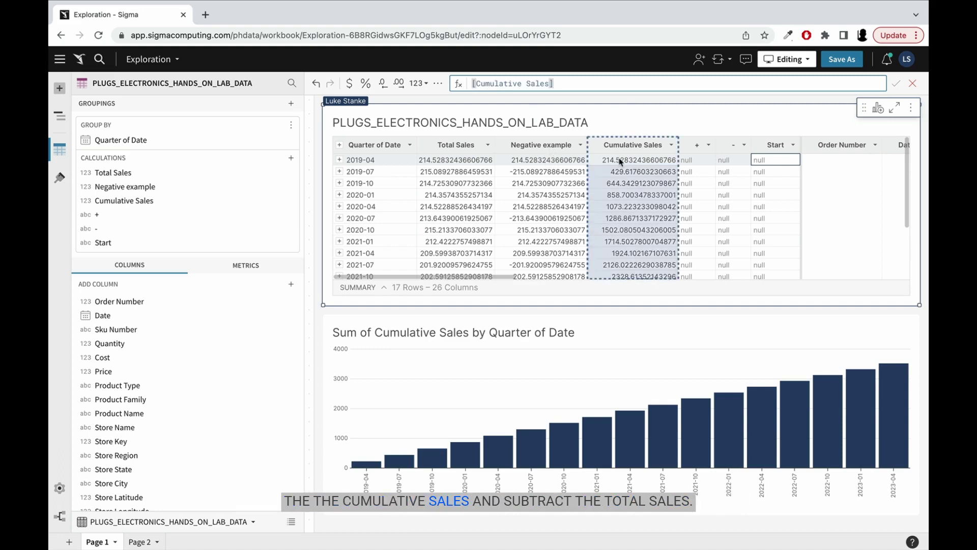
{"action": "type", "text": "-"}
{"action": "left_click", "coordinate": [458, 147]}
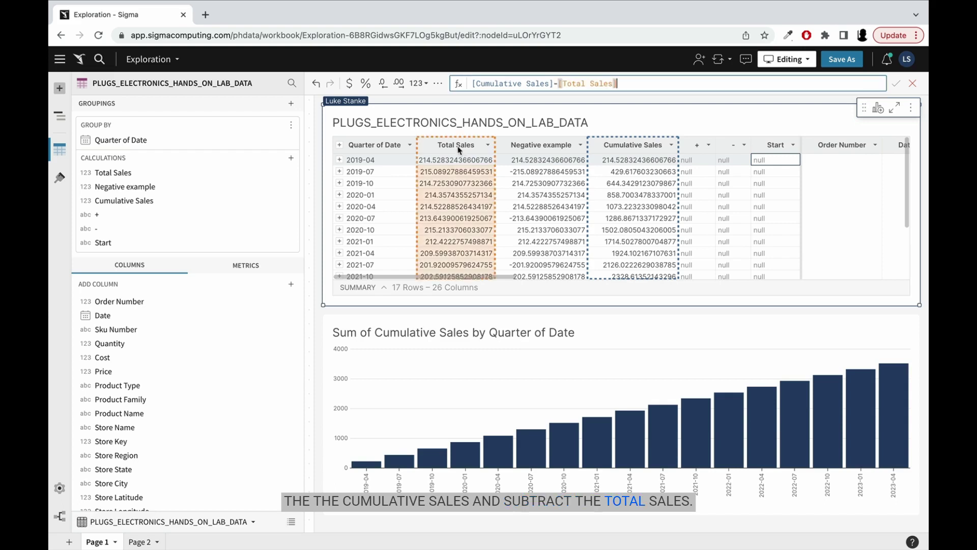
{"action": "key", "text": "Return"}
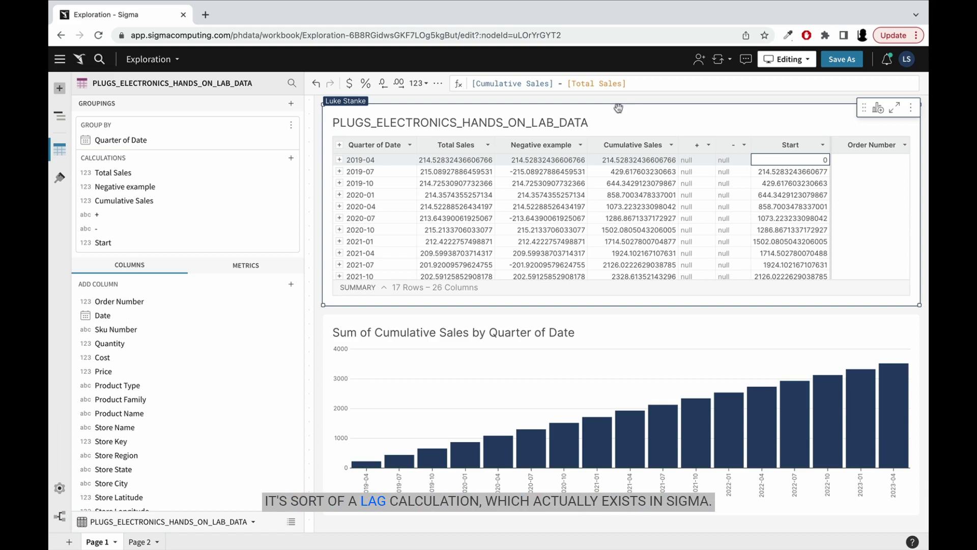
{"action": "left_click", "coordinate": [619, 84]}
{"action": "key", "text": "ctrl+a"}
{"action": "type", "text": "L"}
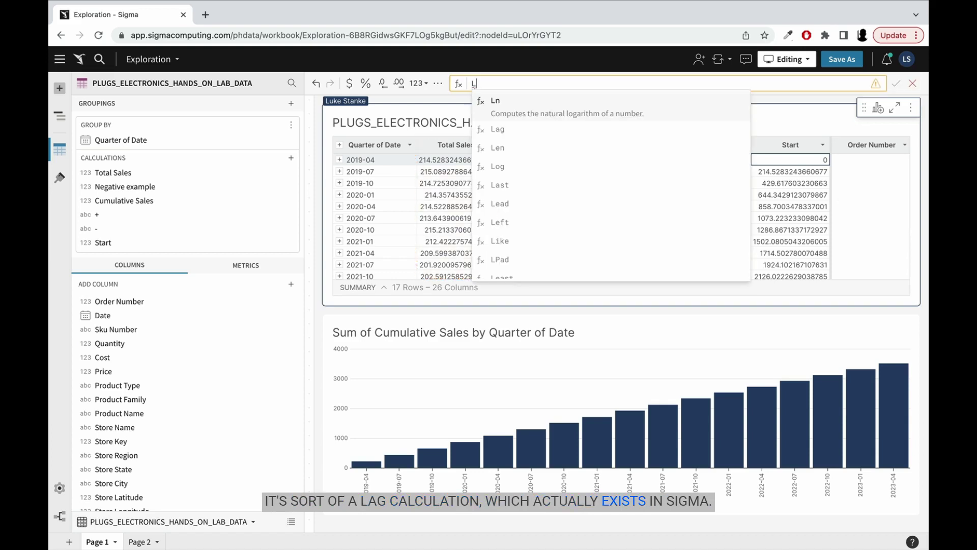
{"action": "type", "text": "ag("}
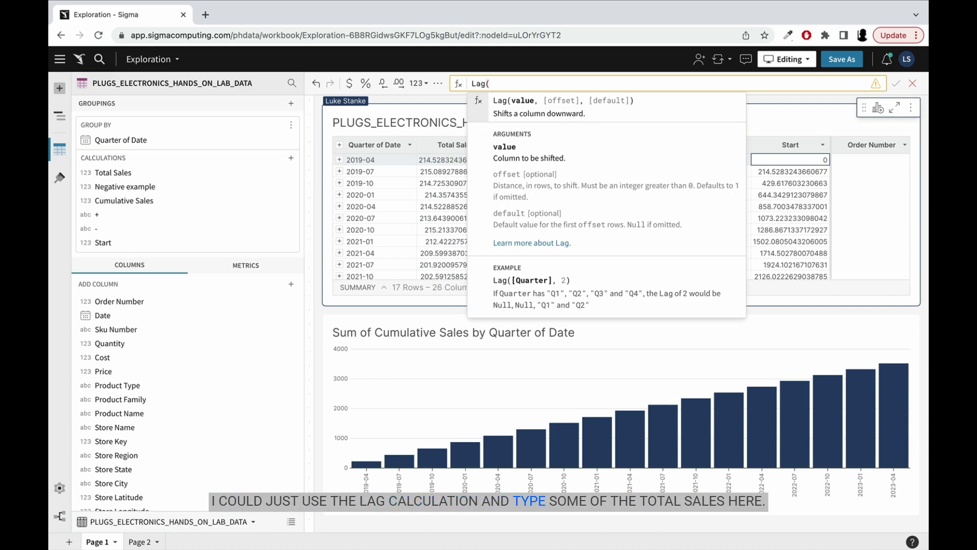
{"action": "type", "text": "SUM("}
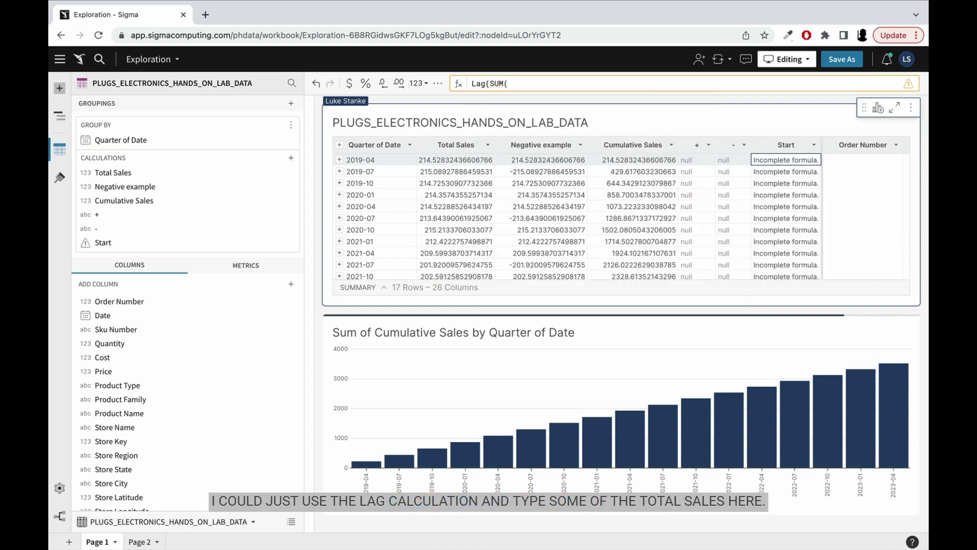
{"action": "type", "text": "total"}
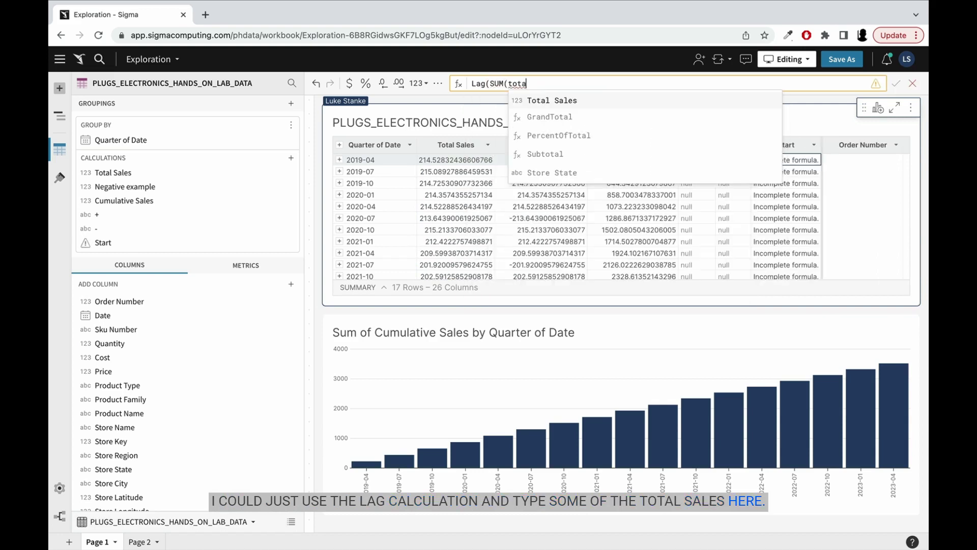
{"action": "key", "text": "Return"}
{"action": "type", "text": "))"}
{"action": "key", "text": "Return"}
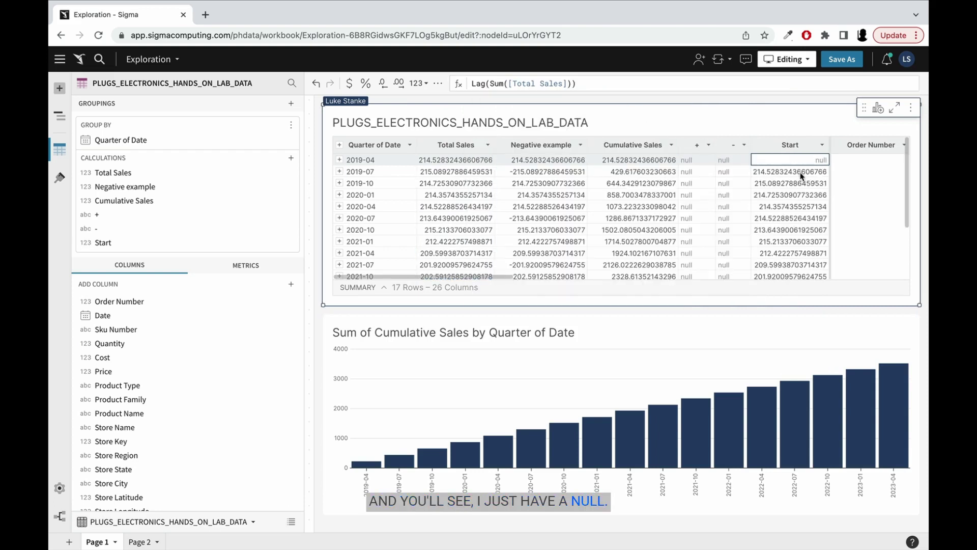
{"action": "left_click", "coordinate": [585, 82]}
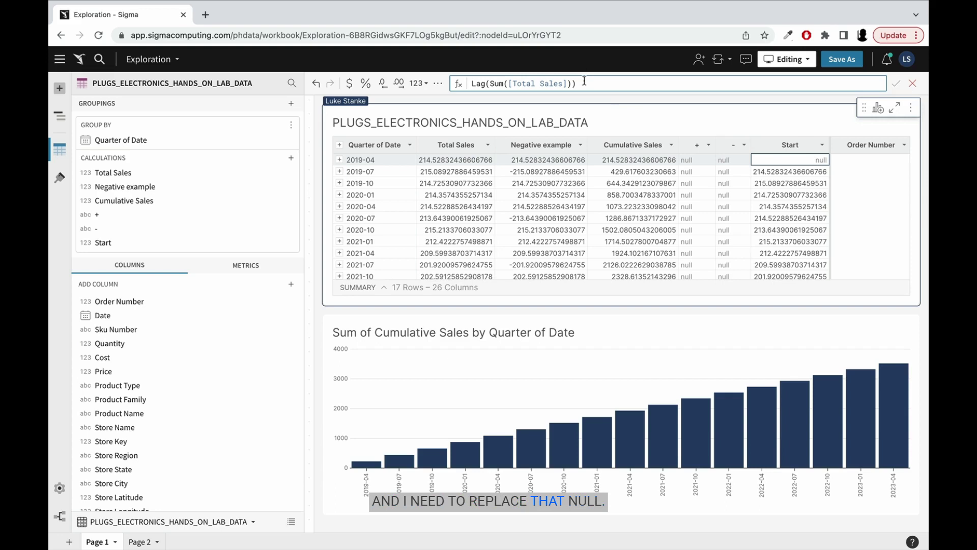
{"action": "key", "text": "Home"}
{"action": "type", "text": "ZN("}
{"action": "key", "text": "End"}
{"action": "type", "text": ")"}
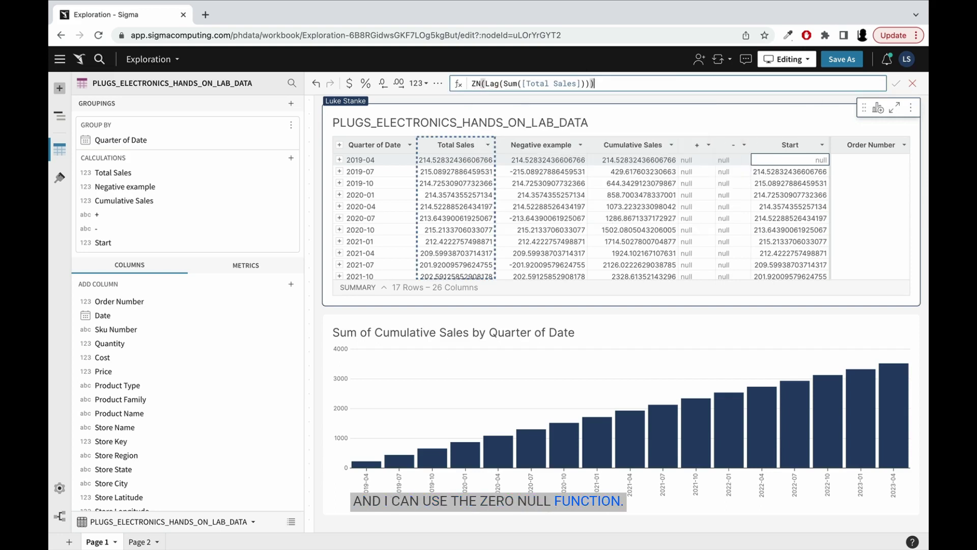
{"action": "key", "text": "Return"}
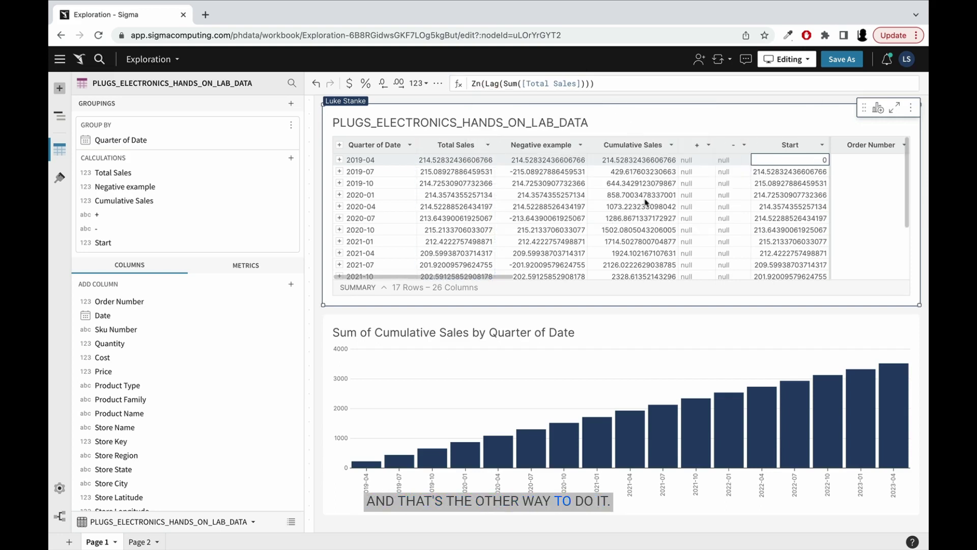
{"action": "key", "text": "ctrl+z"}
{"action": "key", "text": "ctrl+z"}
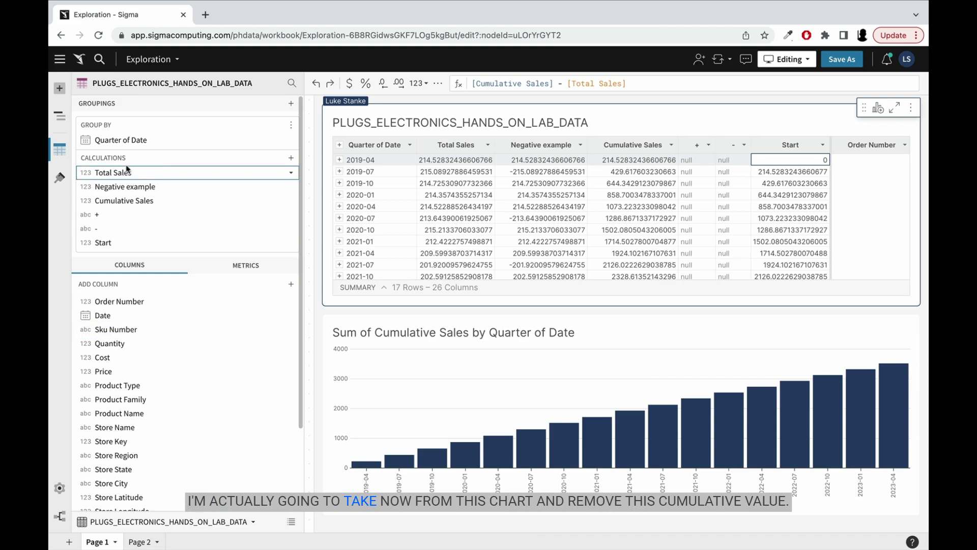
- Replace Cumulative Sales on the Y-axis with Start and Total Sales as stacked series
{"action": "left_click", "coordinate": [427, 371]}
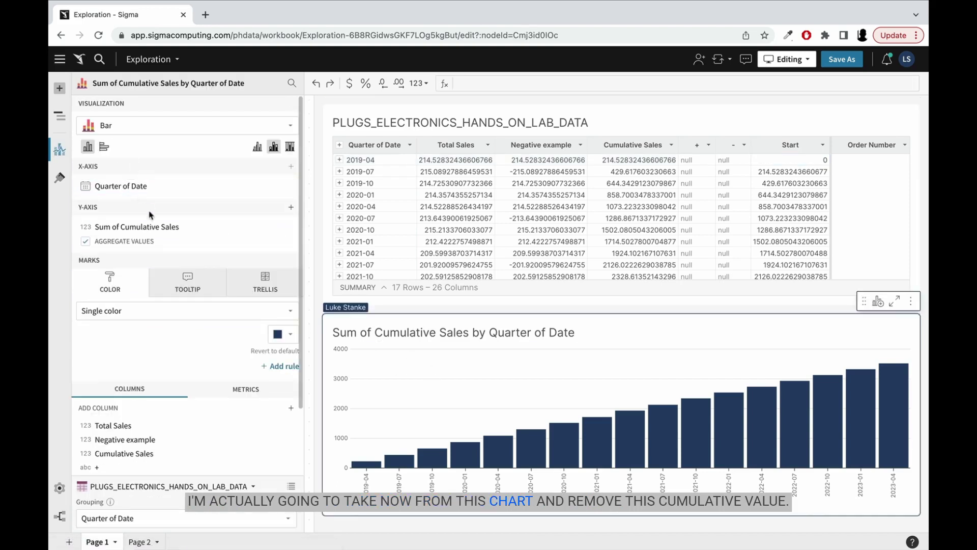
{"action": "left_click_drag", "start_coordinate": [146, 226], "coordinate": [161, 347]}
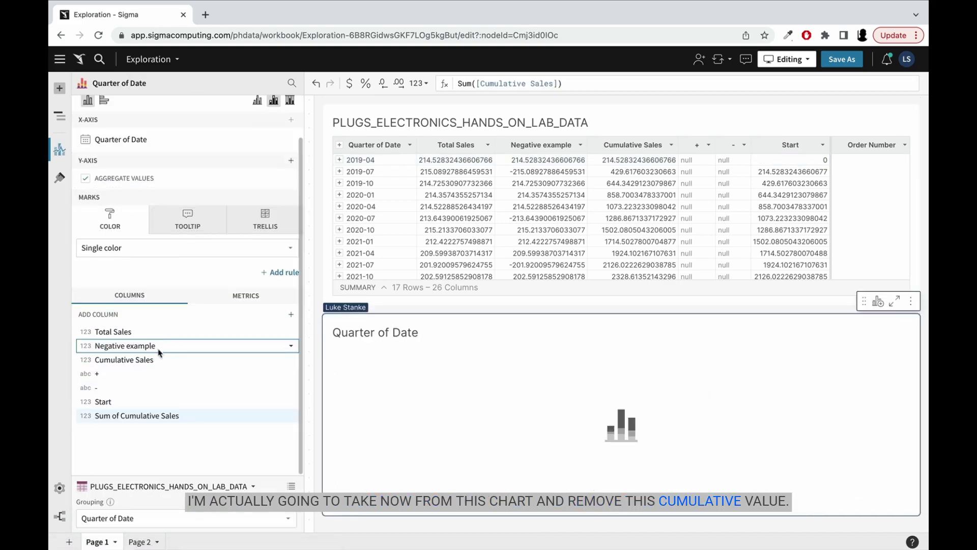
{"action": "left_click_drag", "start_coordinate": [122, 402], "coordinate": [174, 209]}
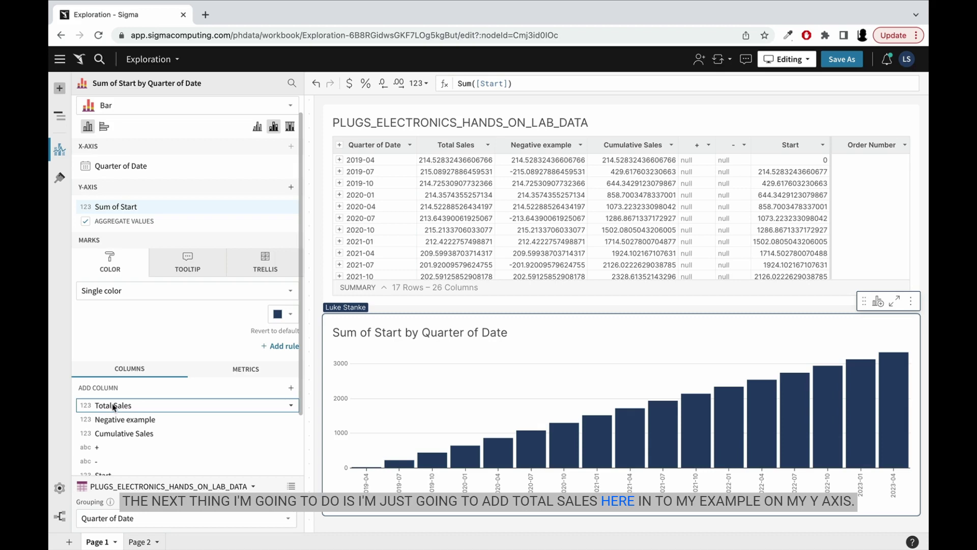
{"action": "left_click_drag", "start_coordinate": [113, 406], "coordinate": [129, 241]}
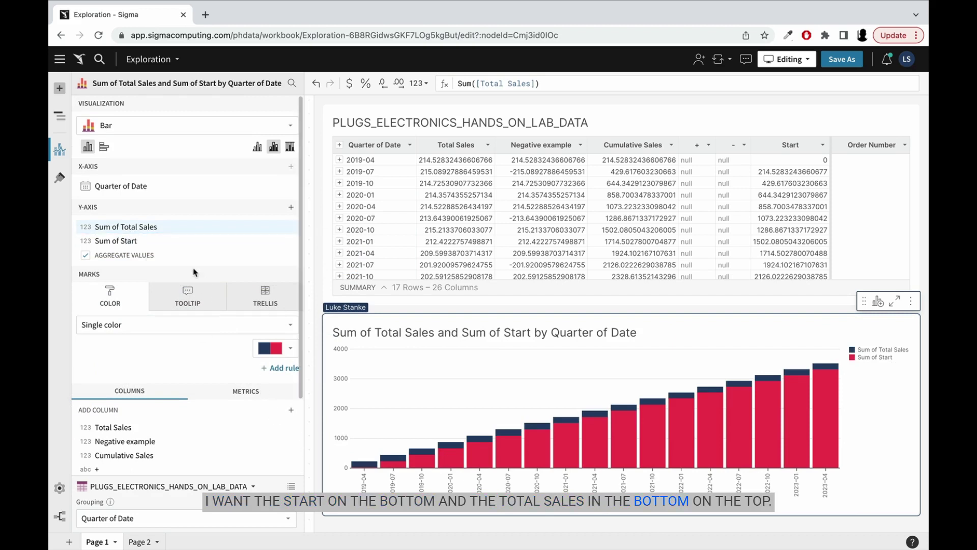
- Color the Sum of Start series white
{"action": "left_click", "coordinate": [279, 349]}
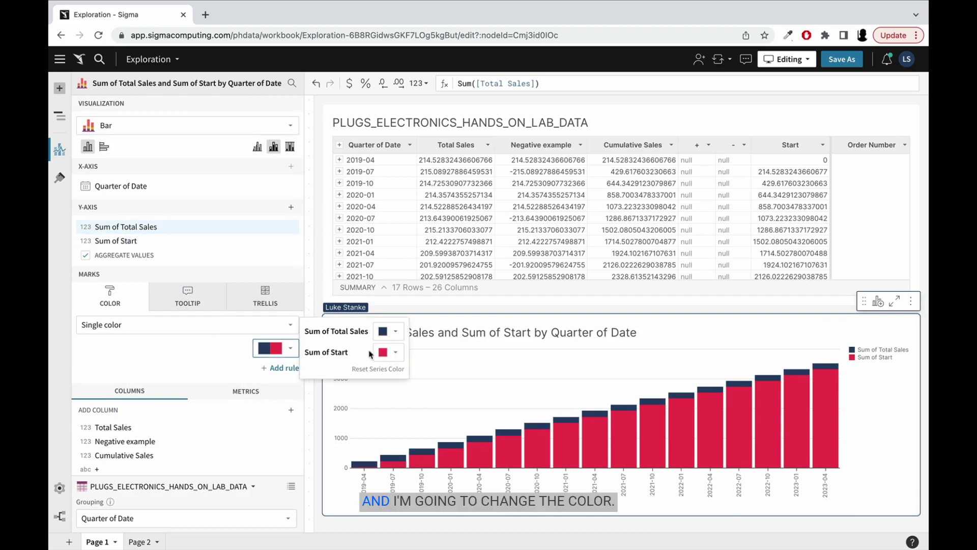
{"action": "left_click", "coordinate": [395, 356]}
{"action": "left_click", "coordinate": [488, 321]}
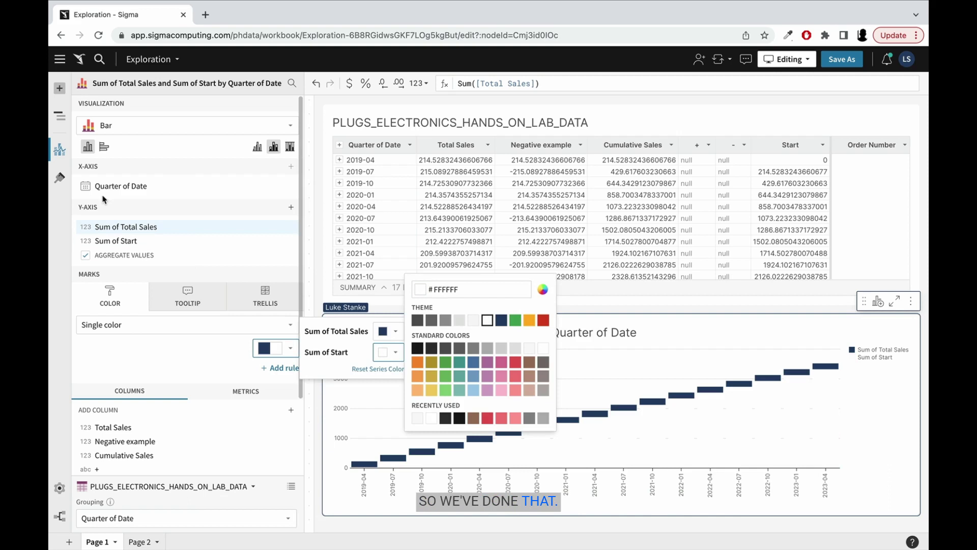
{"action": "left_click", "coordinate": [59, 184]}
- Change the Y-axis grid lines to tick marks and hide the chart legend
{"action": "left_click", "coordinate": [59, 179]}
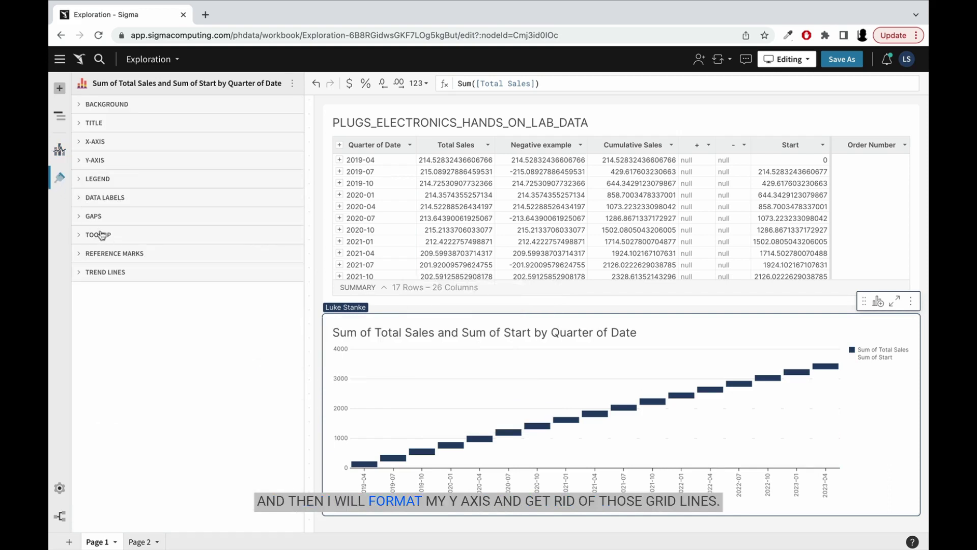
{"action": "left_click", "coordinate": [79, 162]}
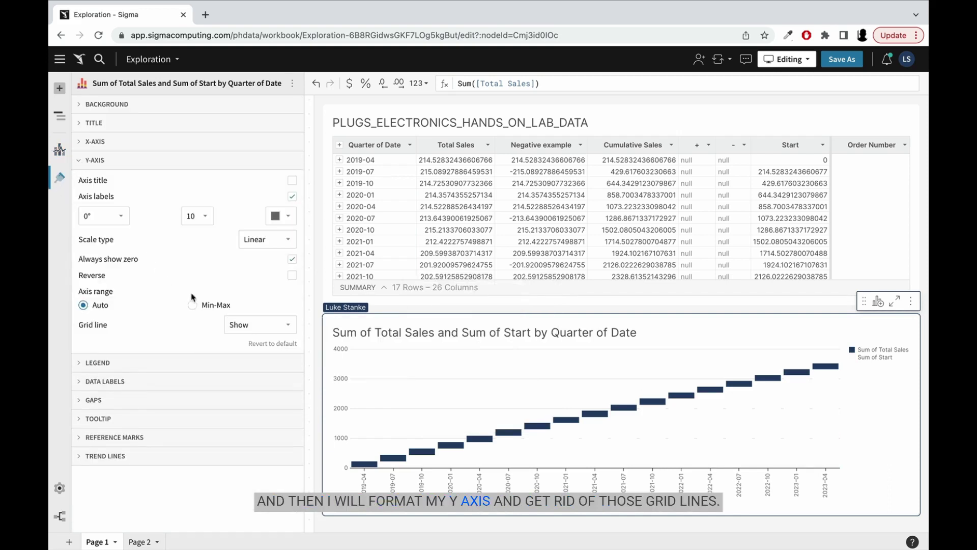
{"action": "left_click", "coordinate": [237, 322]}
{"action": "left_click", "coordinate": [259, 382]}
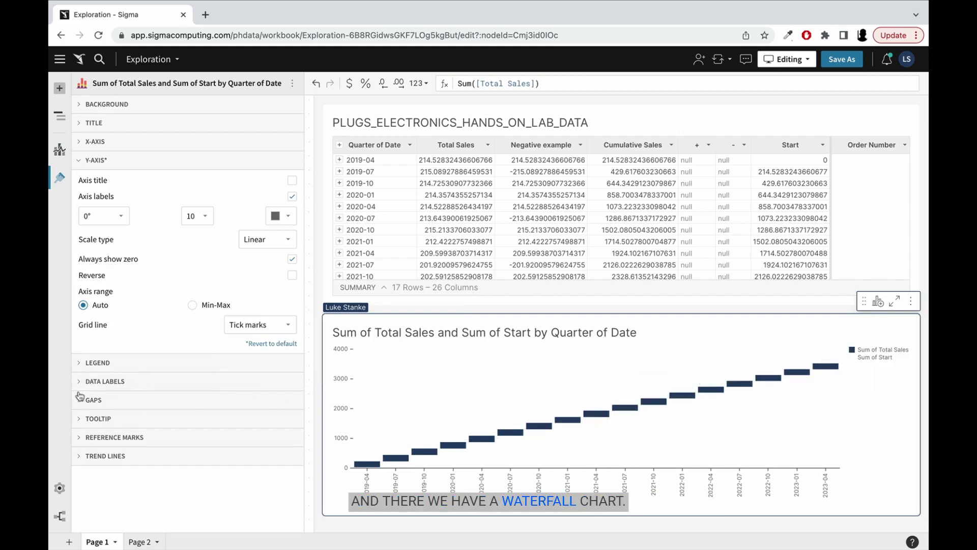
{"action": "left_click", "coordinate": [80, 362]}
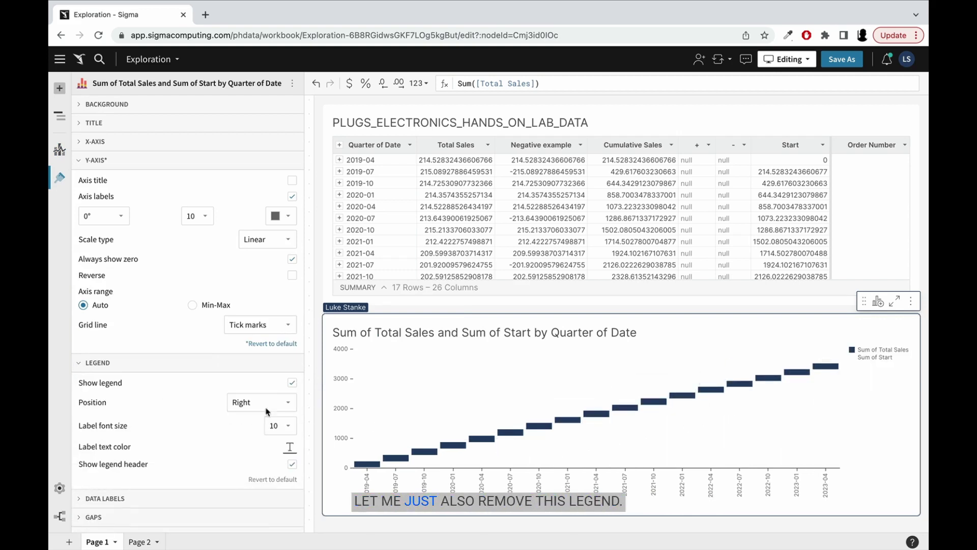
{"action": "left_click", "coordinate": [293, 383]}
{"action": "left_click", "coordinate": [462, 404]}
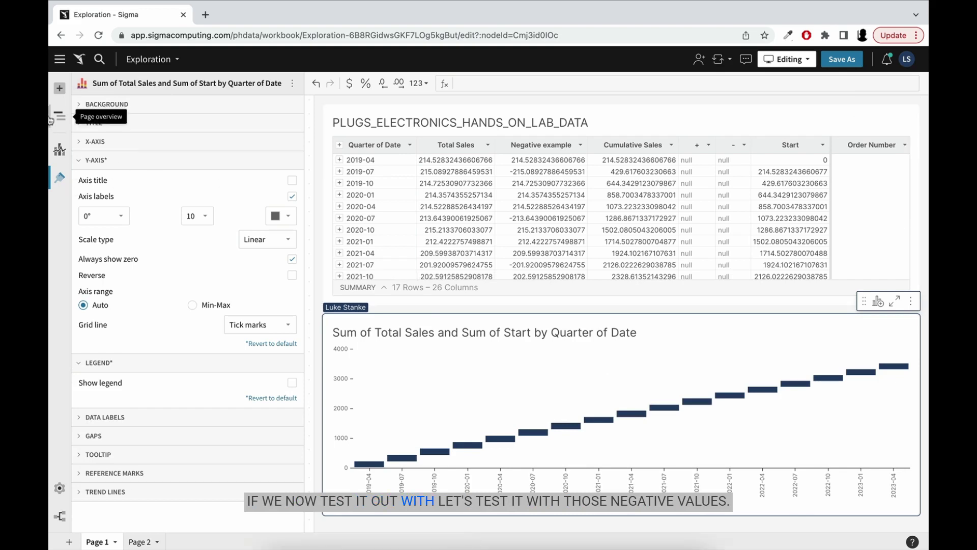
- Change the Cumulative Sales formula to CumulativeSum(Sum([Negative example]))
{"action": "left_click", "coordinate": [60, 149]}
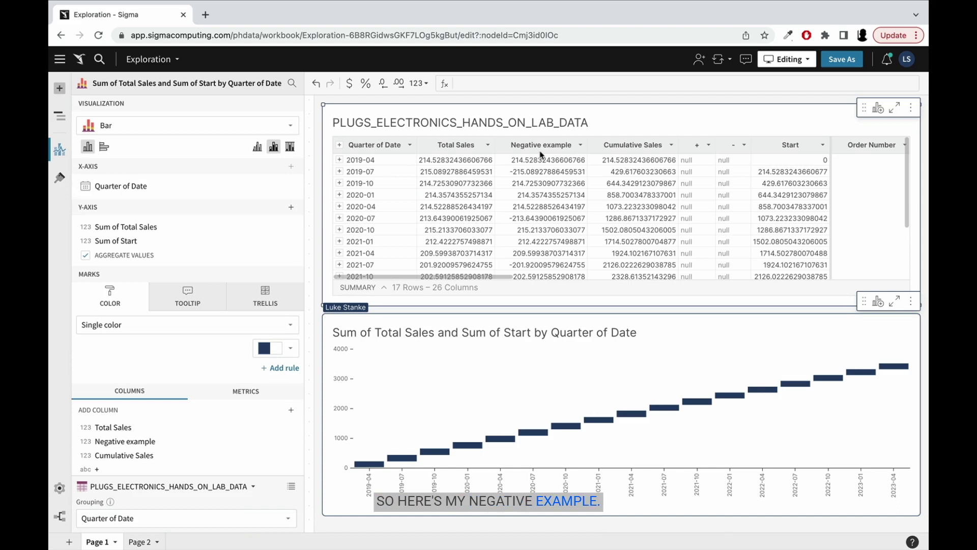
{"action": "left_click", "coordinate": [612, 194]}
{"action": "left_click", "coordinate": [562, 83]}
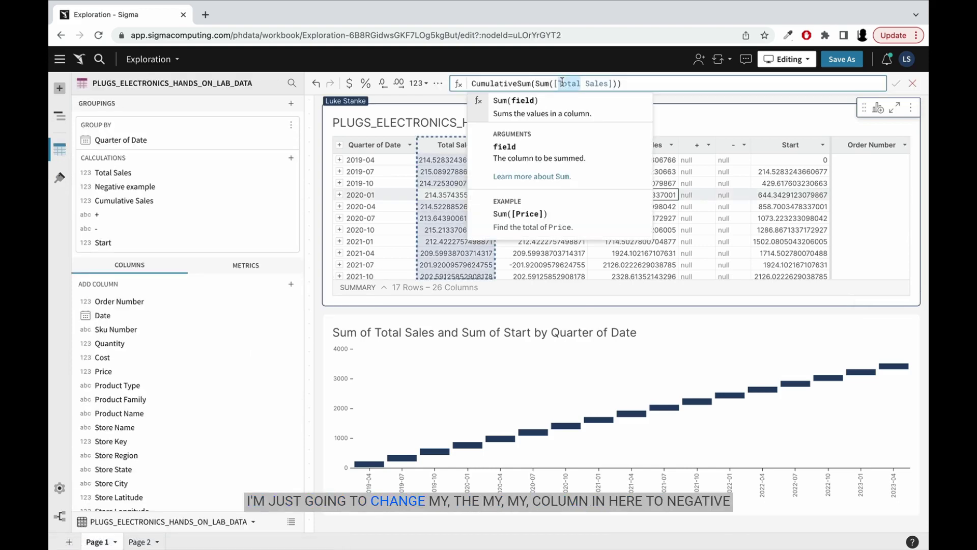
{"action": "double_click", "coordinate": [562, 83]}
{"action": "key", "text": "ctrl+shift+Right"}
{"action": "type", "text": "N"}
{"action": "key", "text": "Return"}
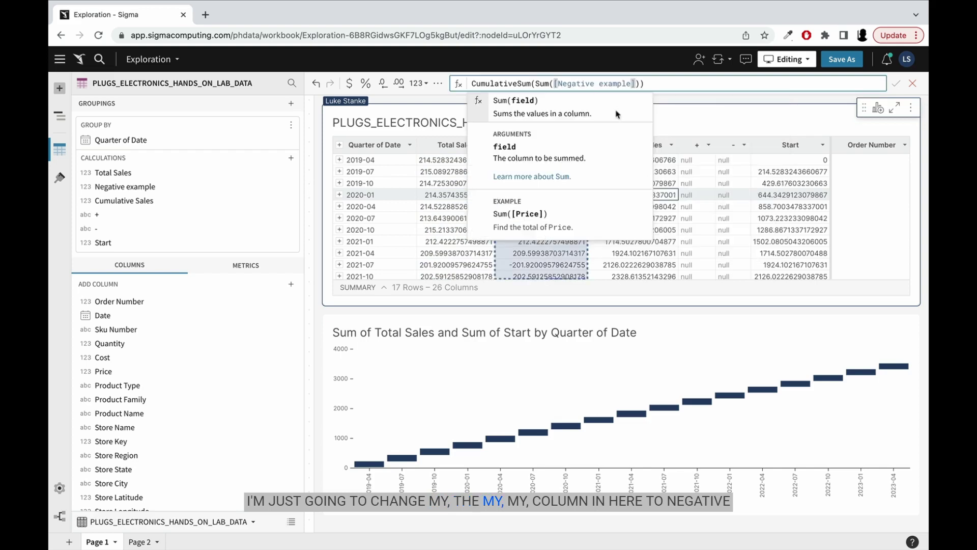
{"action": "left_click", "coordinate": [647, 84]}
{"action": "left_click", "coordinate": [497, 412]}
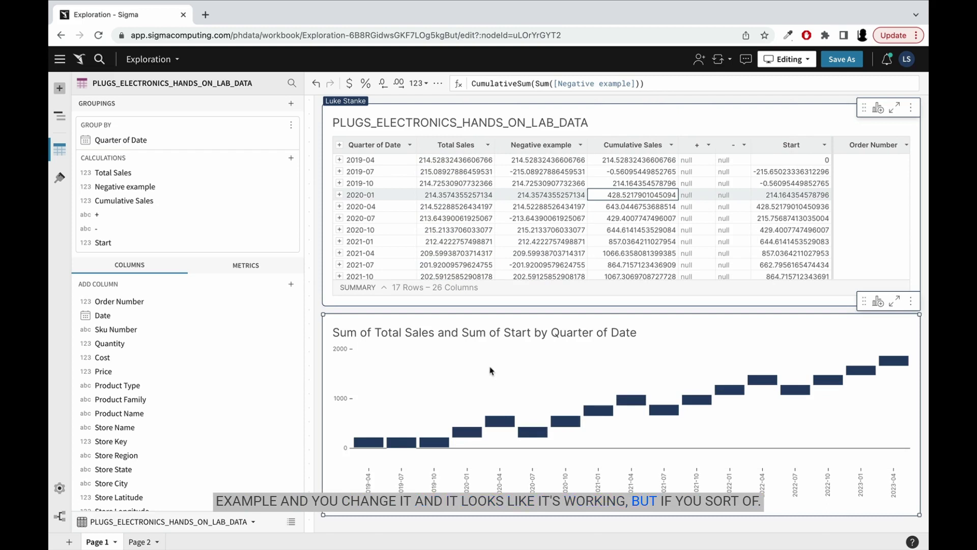
{"action": "mouse_move", "coordinate": [417, 445]}
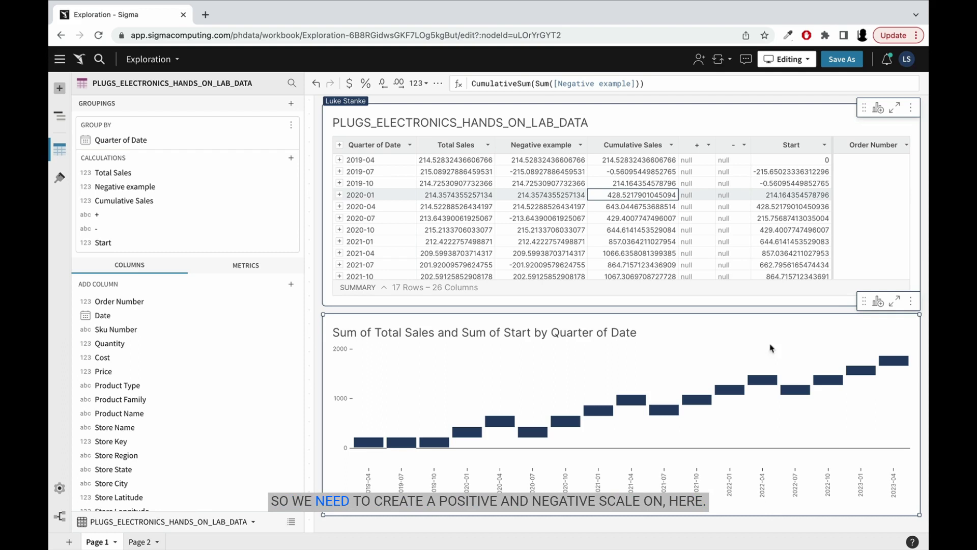
{"action": "left_click", "coordinate": [696, 207]}
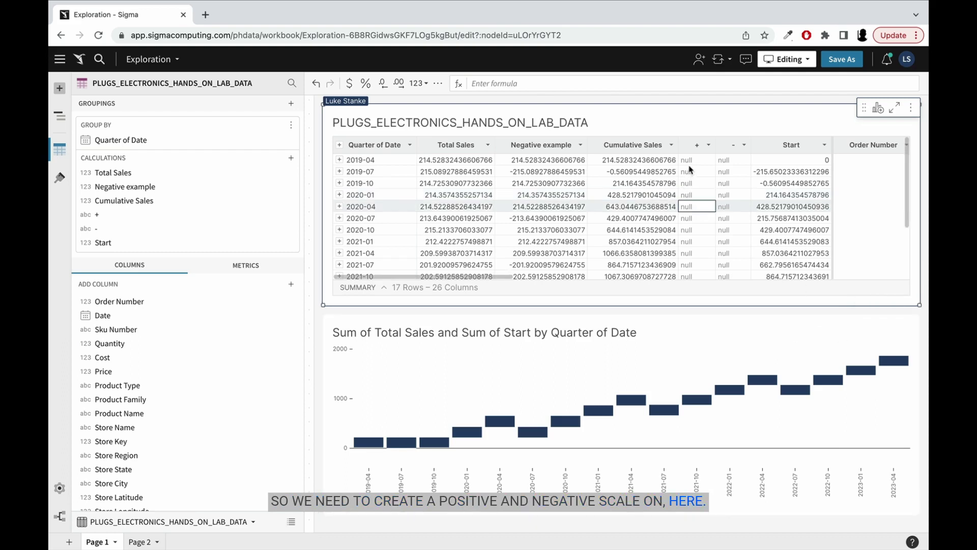
- Begin the + column formula as SumIf over [Negative example]
{"action": "left_click", "coordinate": [556, 84]}
{"action": "type", "text": "SUM"}
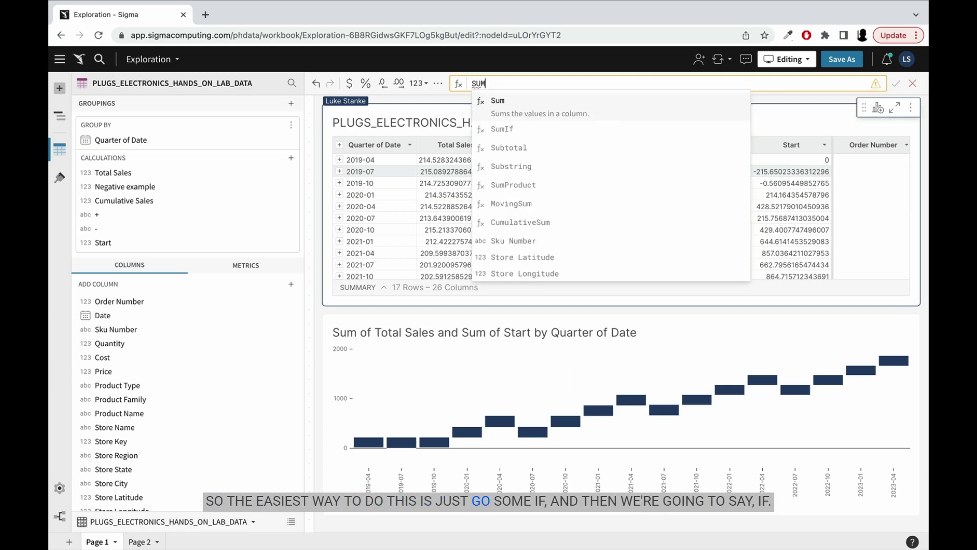
{"action": "type", "text": "("}
{"action": "key", "text": "BackSpace"}
{"action": "type", "text": "IF"}
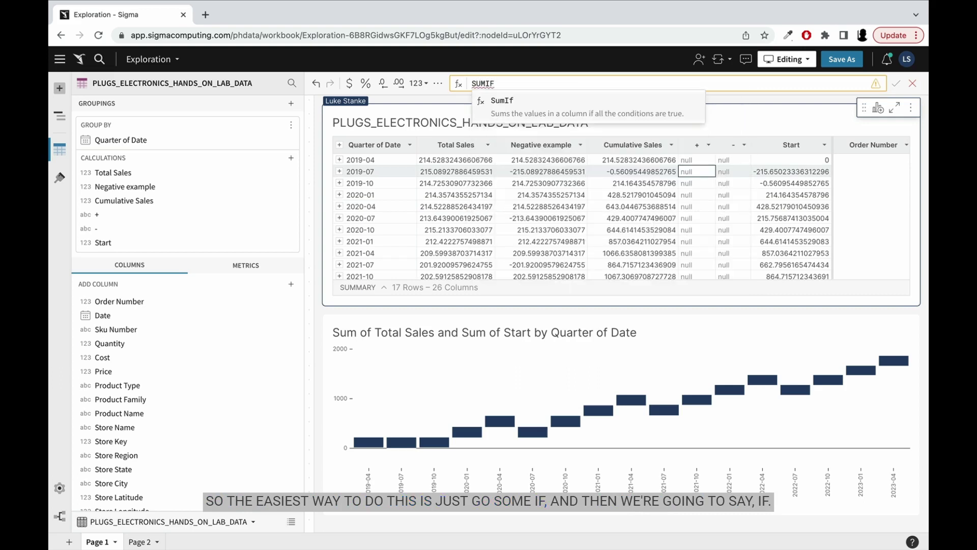
{"action": "type", "text": "("}
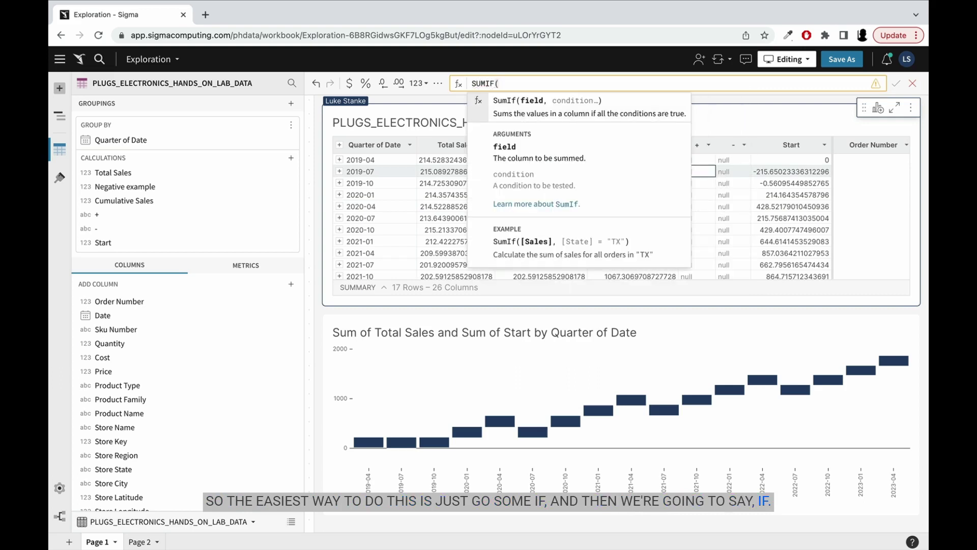
{"action": "type", "text": "[Ne"}
{"action": "key", "text": "Tab"}
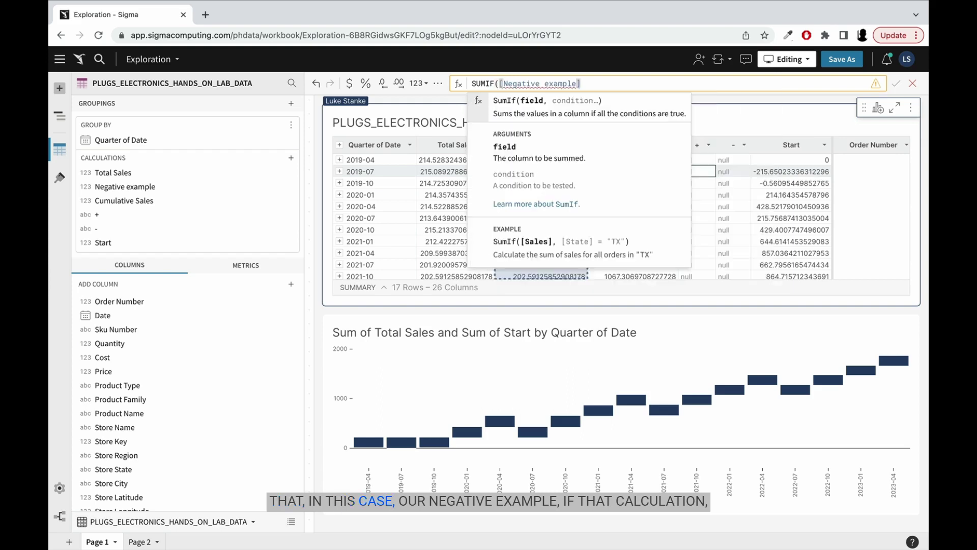
{"action": "type", "text": ","}
{"action": "key", "text": "BackSpace"}
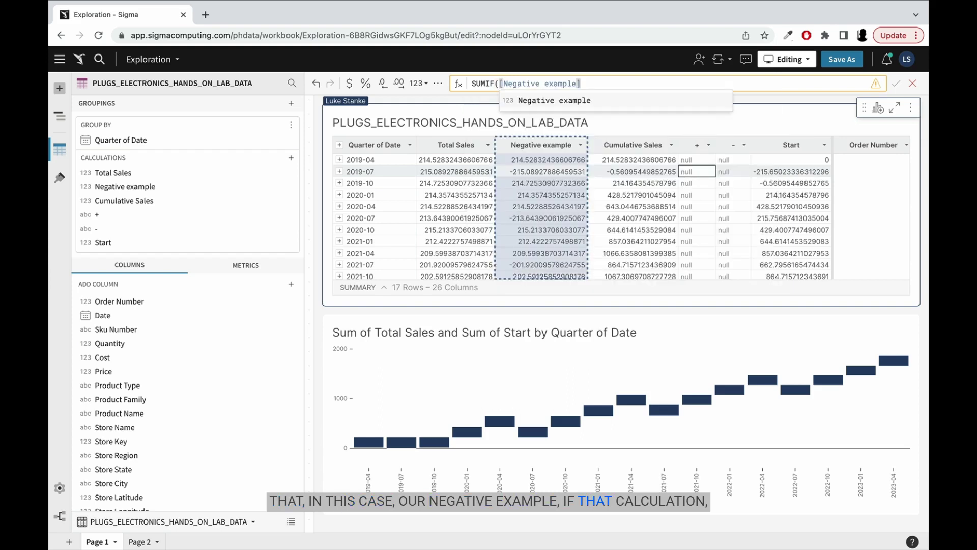
{"action": "left_click", "coordinate": [499, 84]}
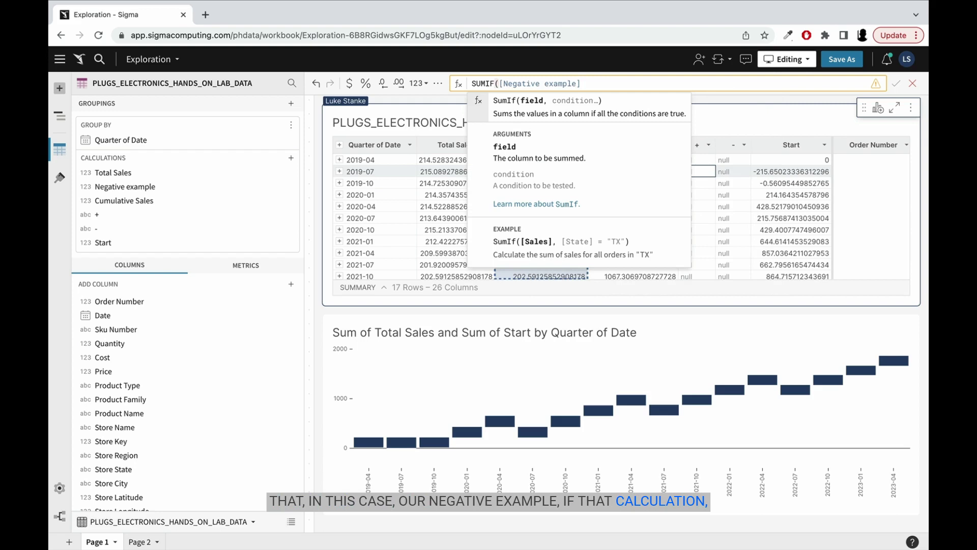
{"action": "key", "text": "shift+End"}
{"action": "key", "text": "BackSpace"}
{"action": "key", "text": "ctrl+z"}
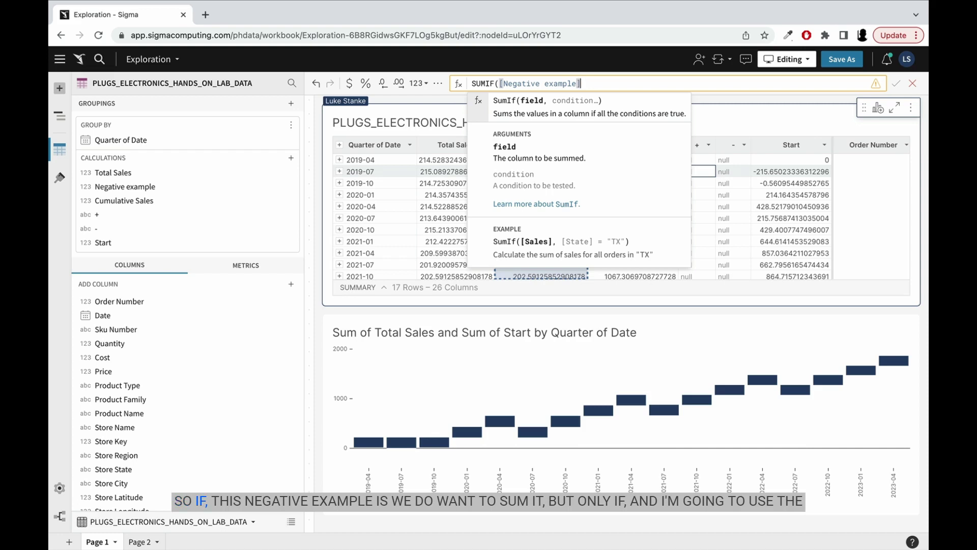
- Add the condition Sign([Negative example]) = 1 and commit the + column formula
{"action": "left_click", "coordinate": [501, 84]}
{"action": "type", "text": "SUM("}
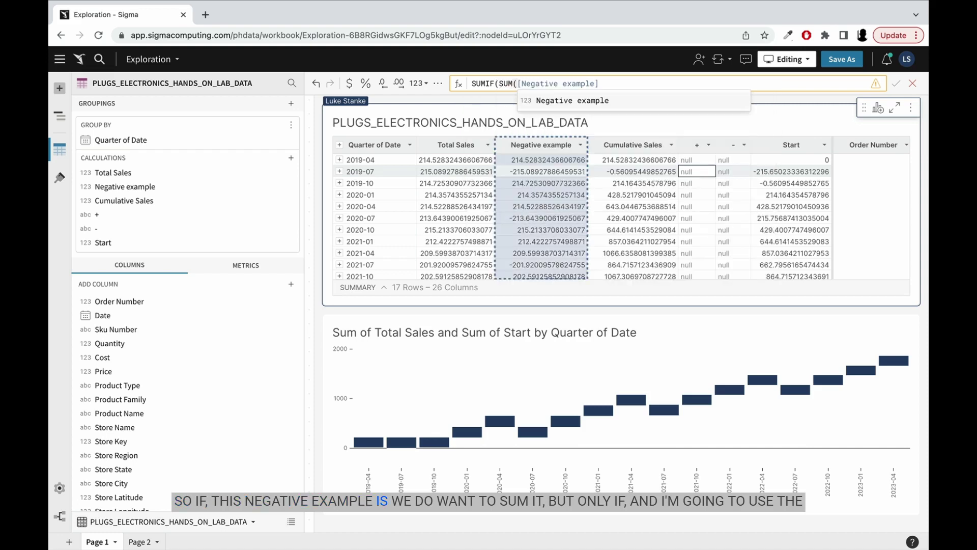
{"action": "key", "text": "BackSpace"}
{"action": "key", "text": "BackSpace"}
{"action": "key", "text": "BackSpace"}
{"action": "key", "text": "BackSpace"}
{"action": "key", "text": "End"}
{"action": "type", "text": ","}
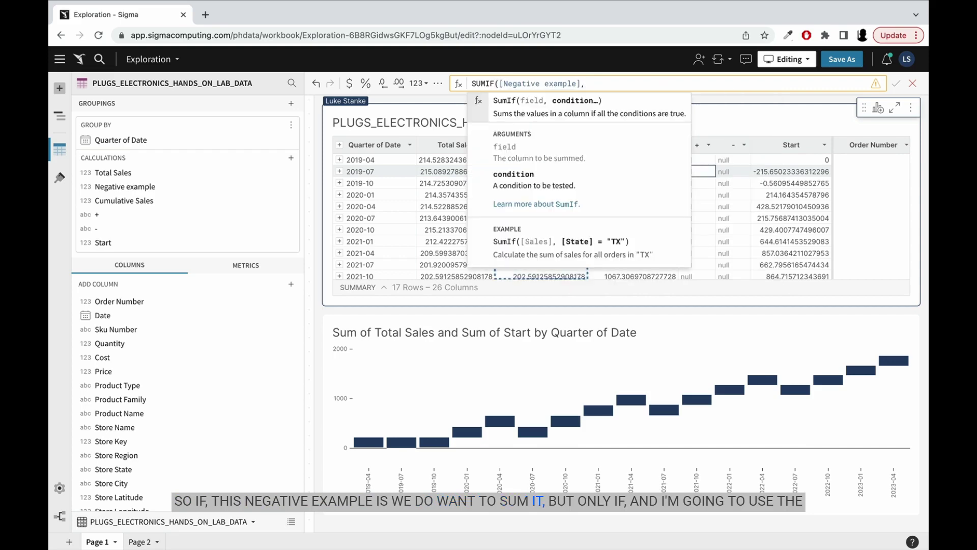
{"action": "type", "text": "SIGN"}
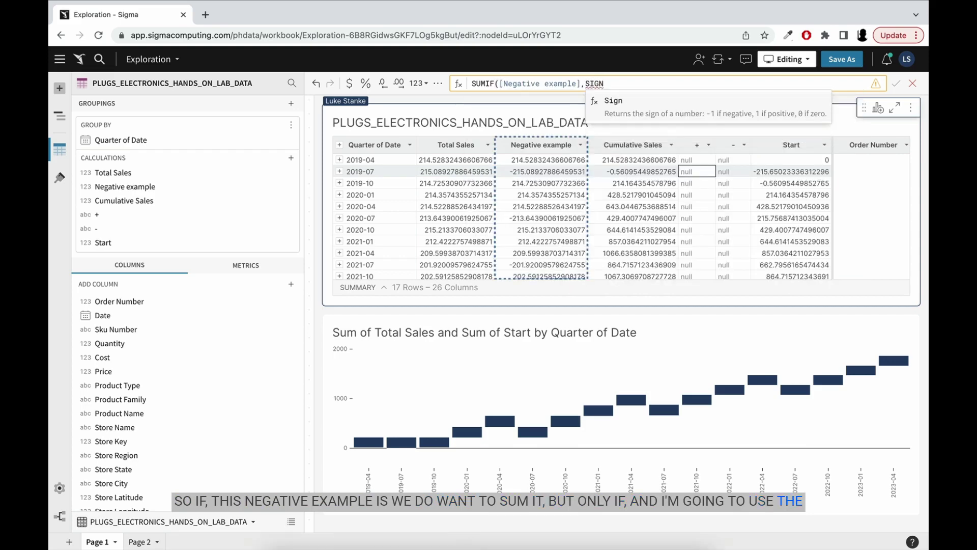
{"action": "type", "text": "([Negative example]"}
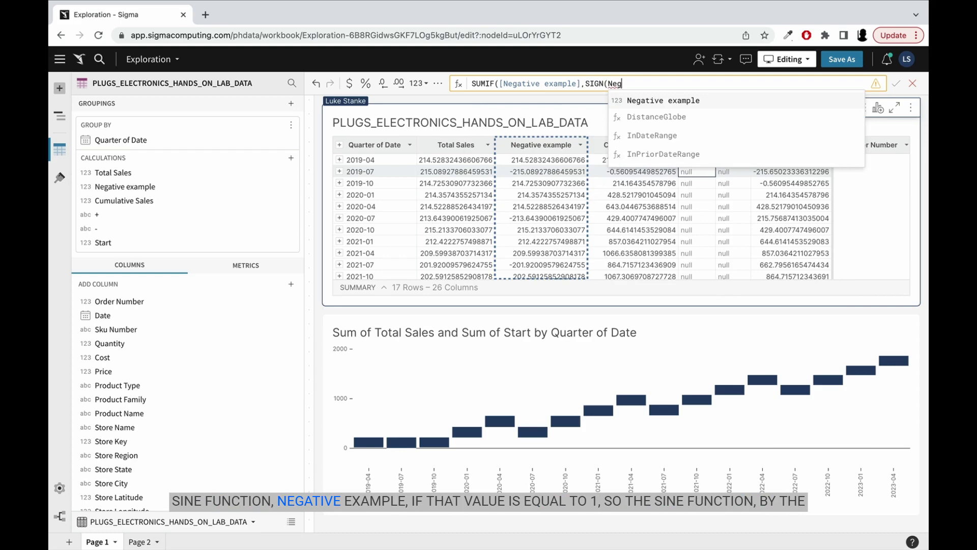
{"action": "type", "text": ")"}
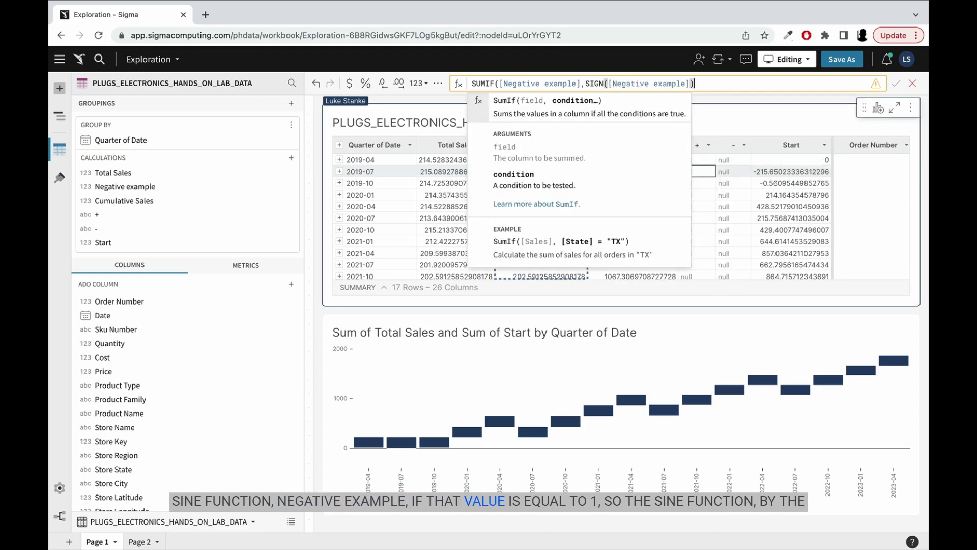
{"action": "type", "text": "=1)"}
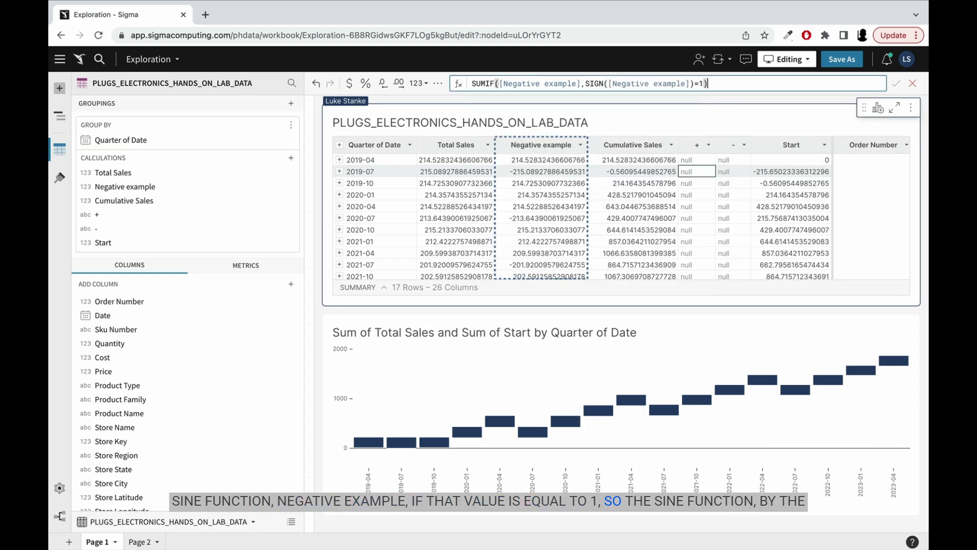
{"action": "left_click", "coordinate": [598, 83]}
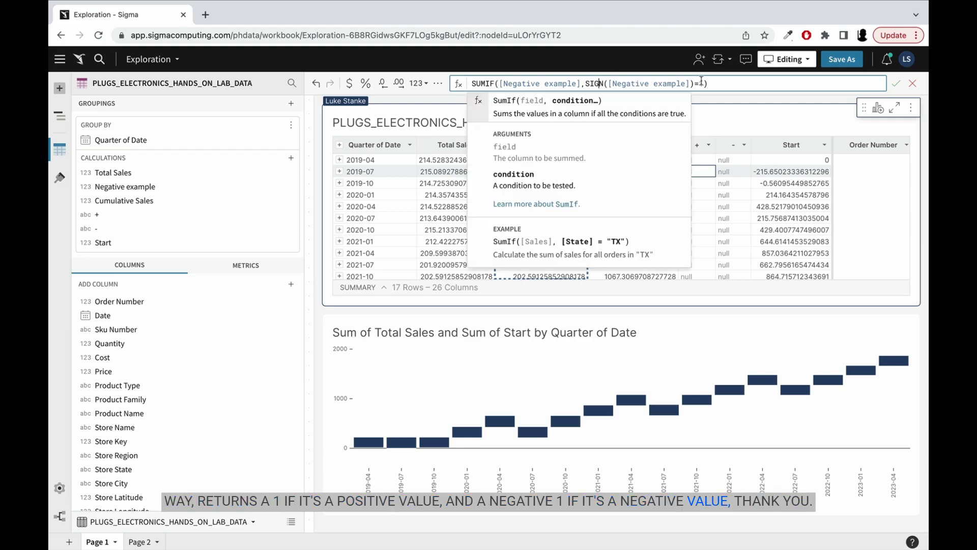
{"action": "left_click", "coordinate": [721, 88]}
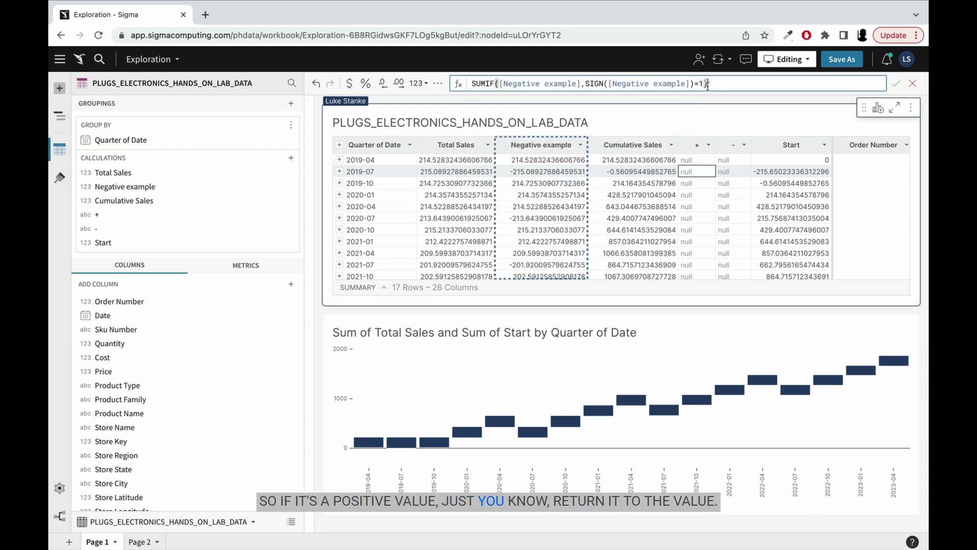
{"action": "key", "text": "Return"}
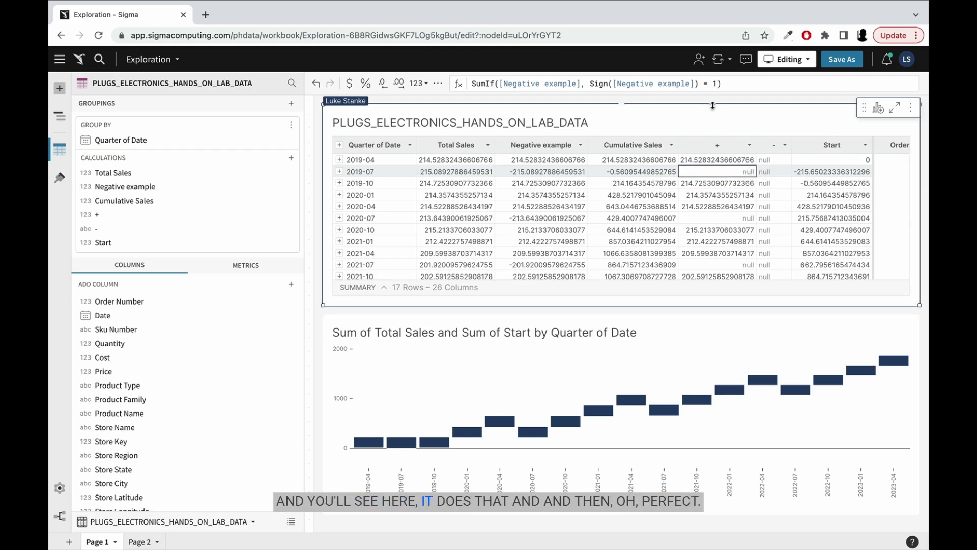
{"action": "left_click", "coordinate": [718, 86]}
{"action": "type", "text": ","}
{"action": "key", "text": "BackSpace"}
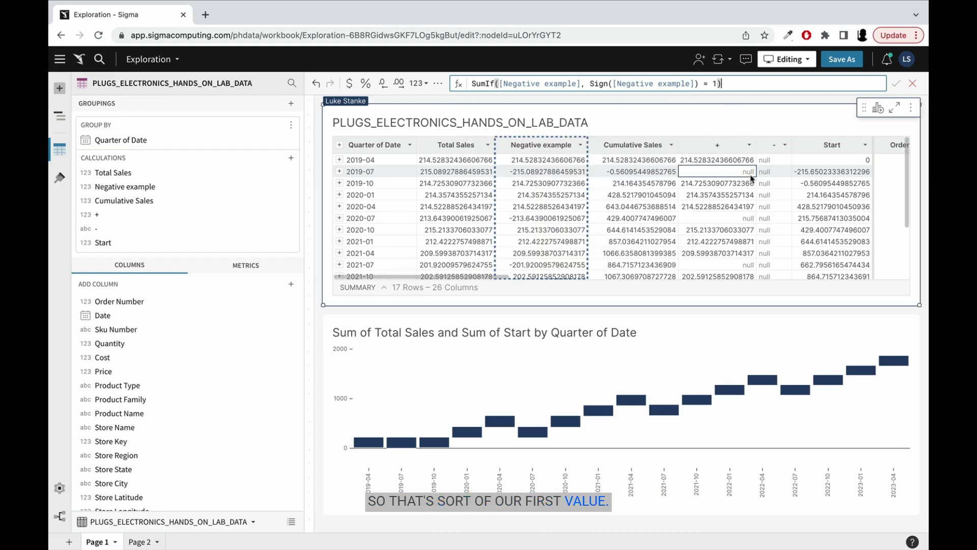
- Set the - column formula to SumIf(-[Negative example], Sign([Negative example]) = -1)
{"action": "triple_click", "coordinate": [671, 81]}
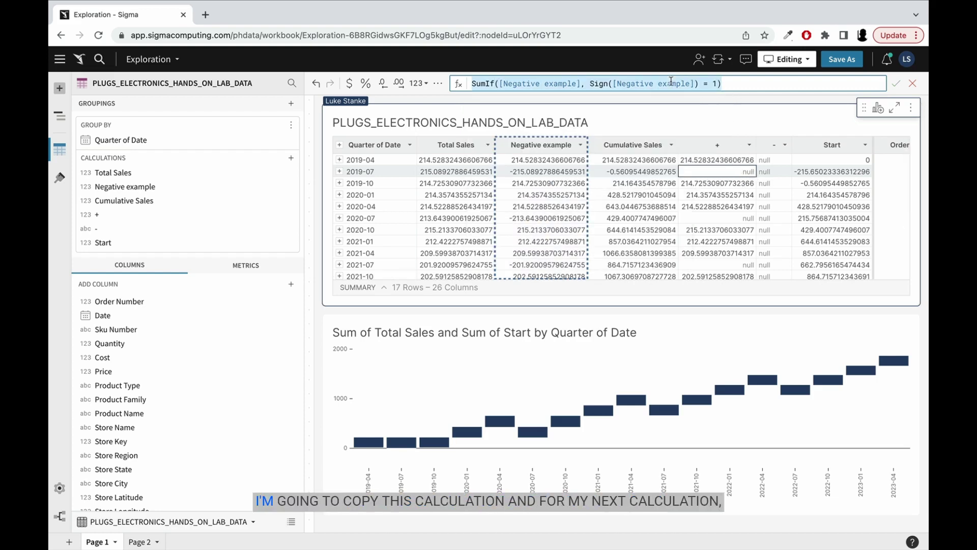
{"action": "left_click", "coordinate": [775, 190]}
{"action": "key", "text": "Escape"}
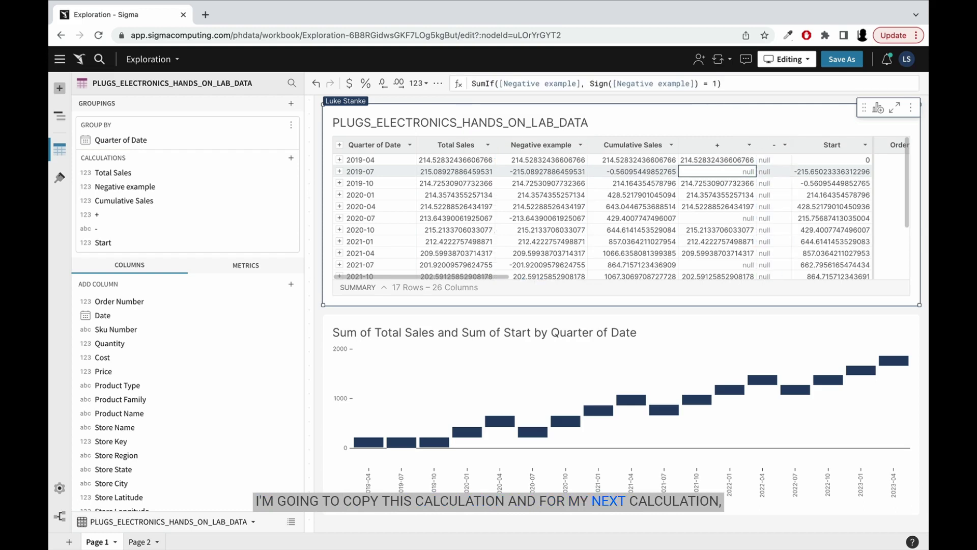
{"action": "left_click", "coordinate": [774, 189]}
{"action": "left_click", "coordinate": [634, 84]}
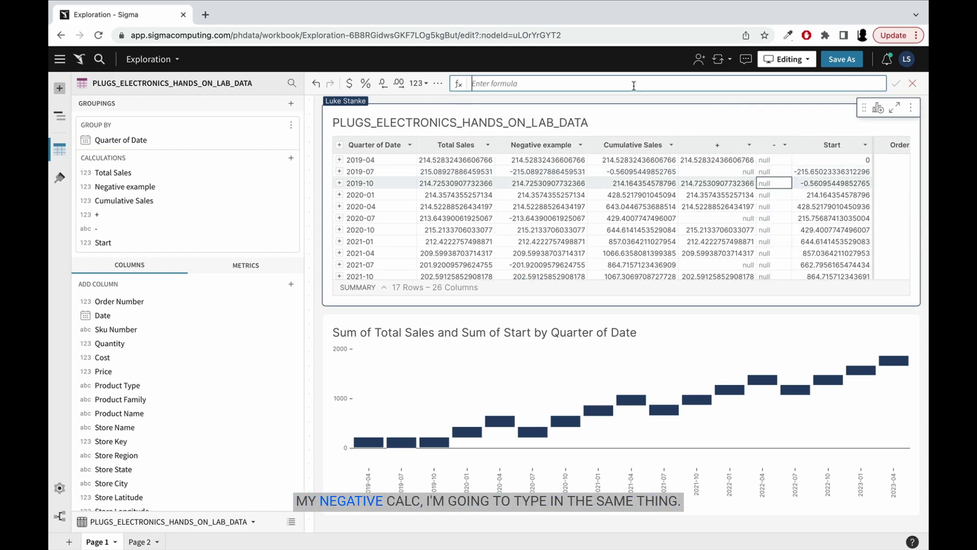
{"action": "left_click", "coordinate": [713, 83]}
{"action": "type", "text": "-1)"}
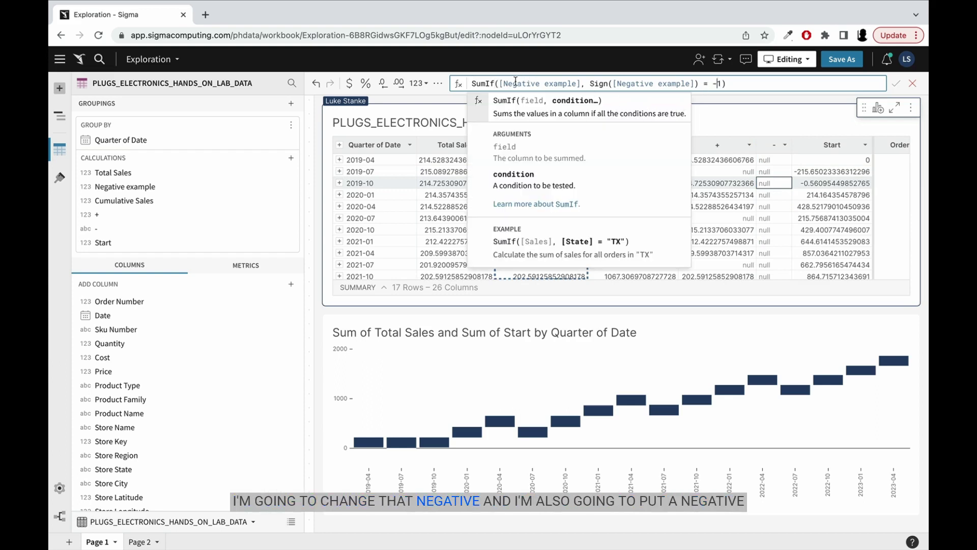
{"action": "left_click", "coordinate": [499, 84]}
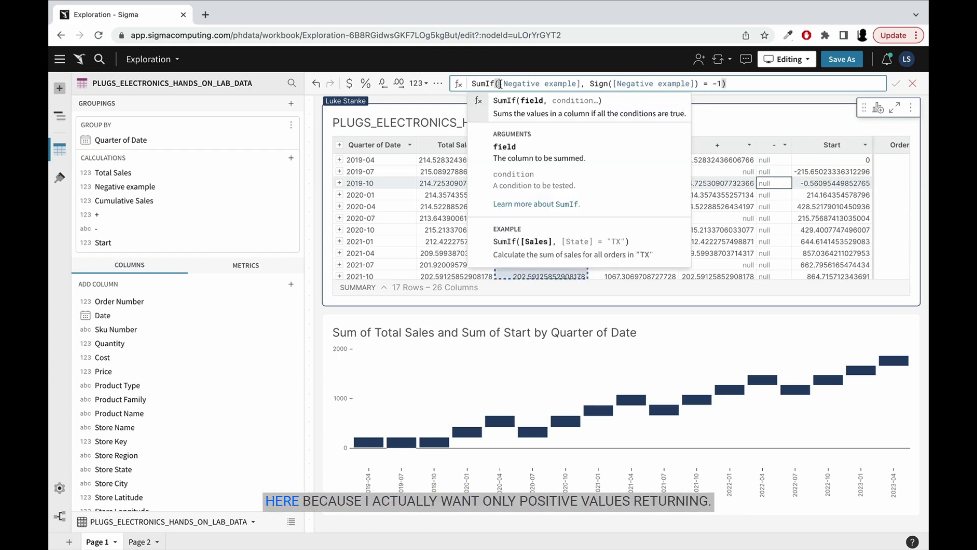
{"action": "type", "text": "-"}
{"action": "key", "text": "Return"}
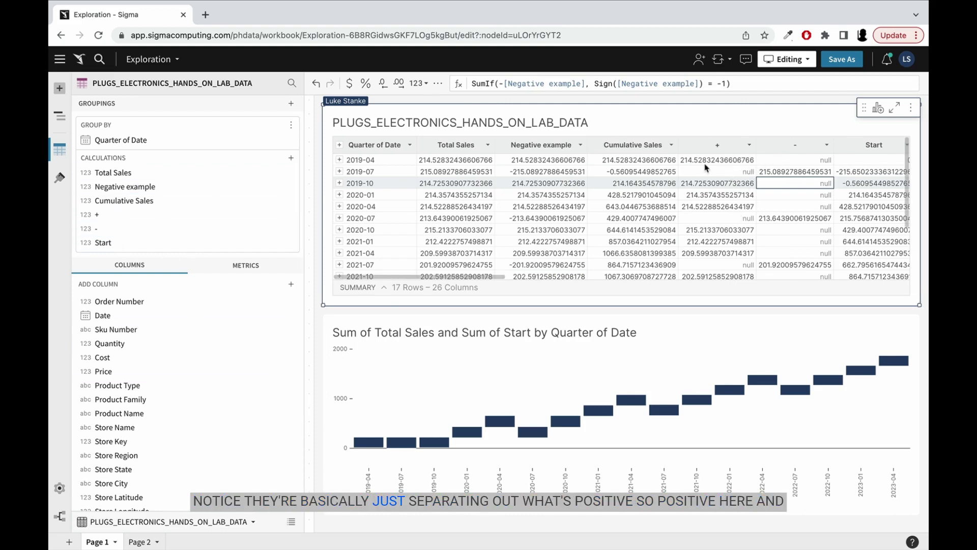
- Compare the negative 2019-07 quarter value with its - column amount
{"action": "left_click", "coordinate": [431, 160]}
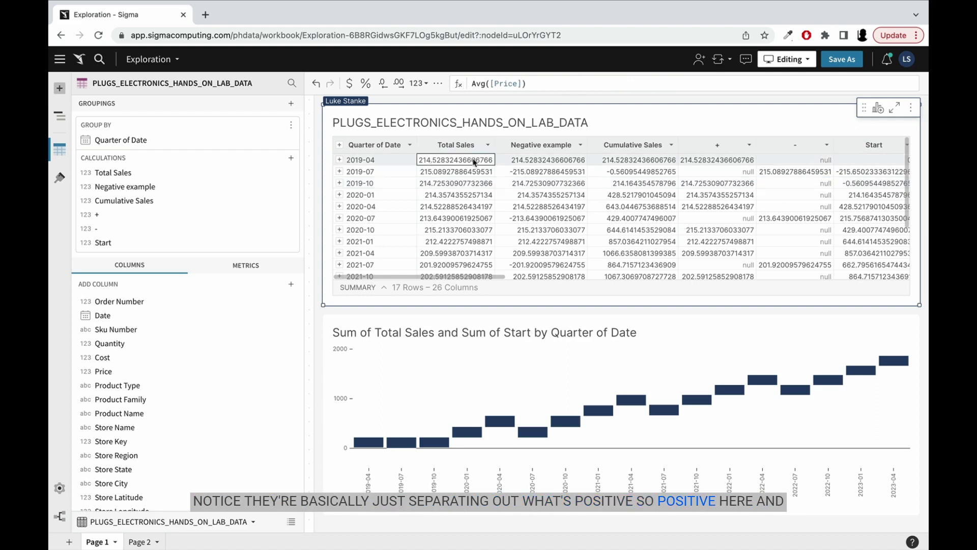
{"action": "left_click", "coordinate": [543, 173]}
{"action": "left_click", "coordinate": [784, 173]}
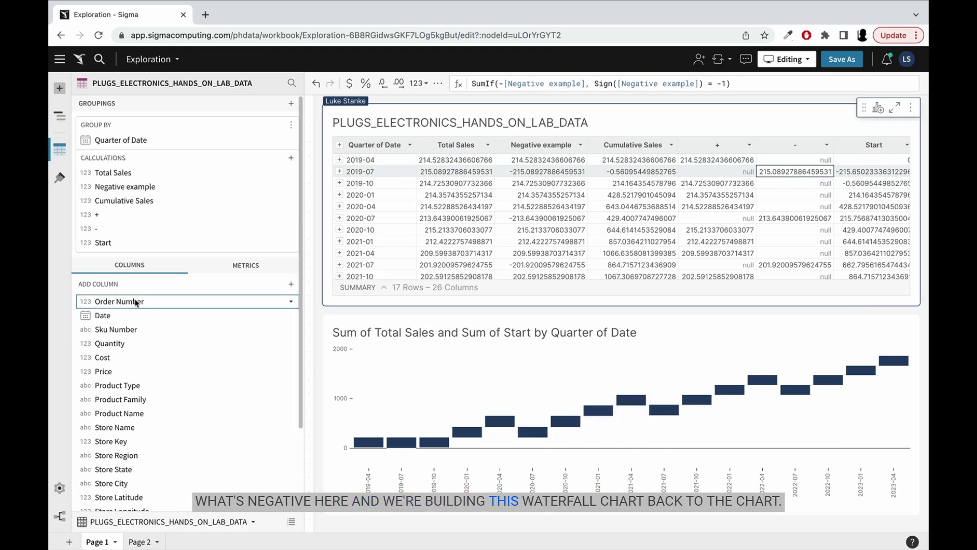
- Add + and - to the chart's Y-axis and remove Sum of Total Sales
{"action": "left_click", "coordinate": [542, 375]}
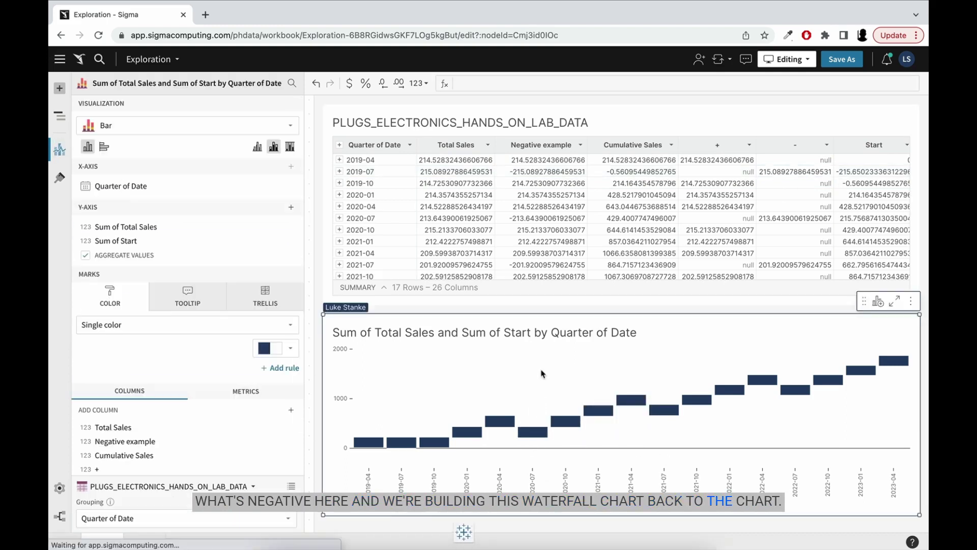
{"action": "scroll", "coordinate": [141, 437], "scroll_direction": "down", "scroll_amount": 1}
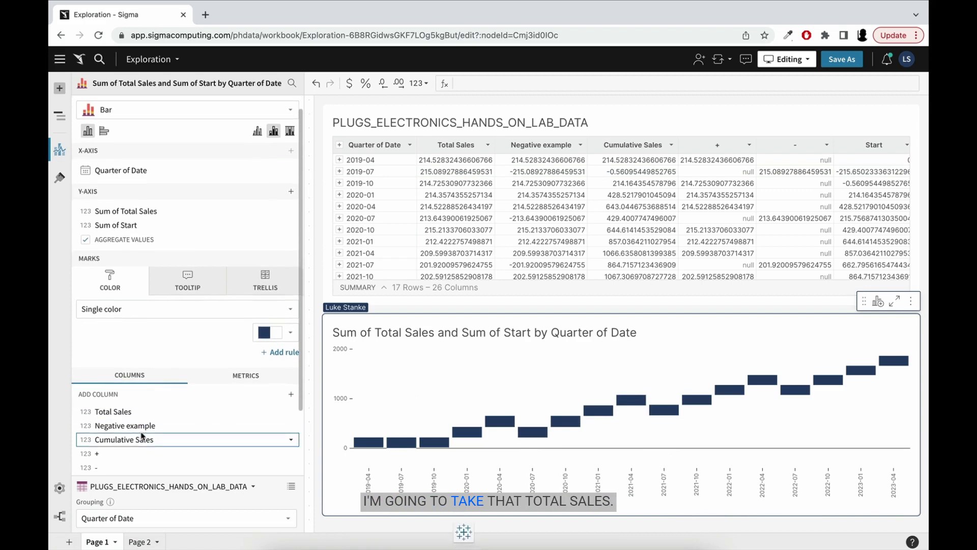
{"action": "left_click_drag", "start_coordinate": [124, 453], "coordinate": [135, 229]}
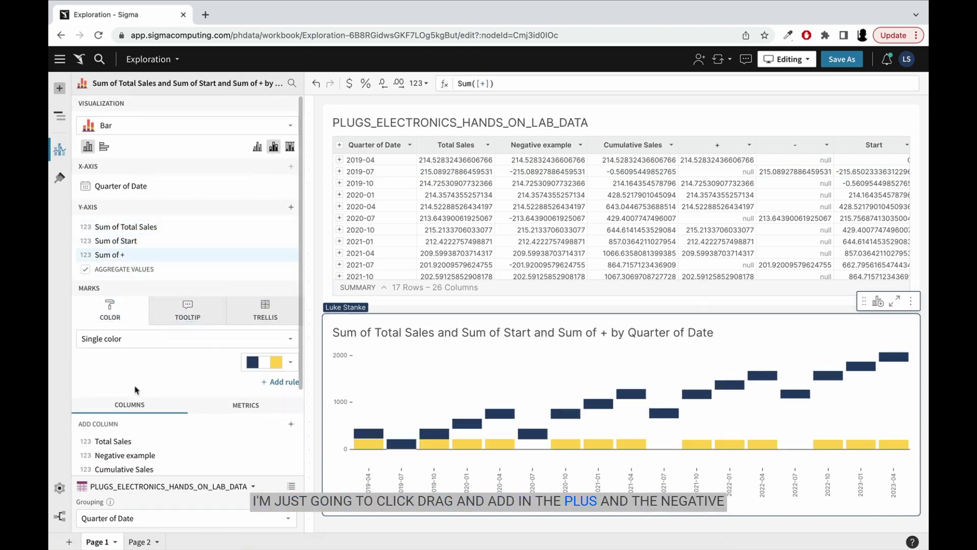
{"action": "scroll", "coordinate": [117, 448], "scroll_direction": "down", "scroll_amount": 3}
{"action": "left_click_drag", "start_coordinate": [107, 450], "coordinate": [131, 389]}
{"action": "left_click_drag", "start_coordinate": [120, 103], "coordinate": [122, 152]}
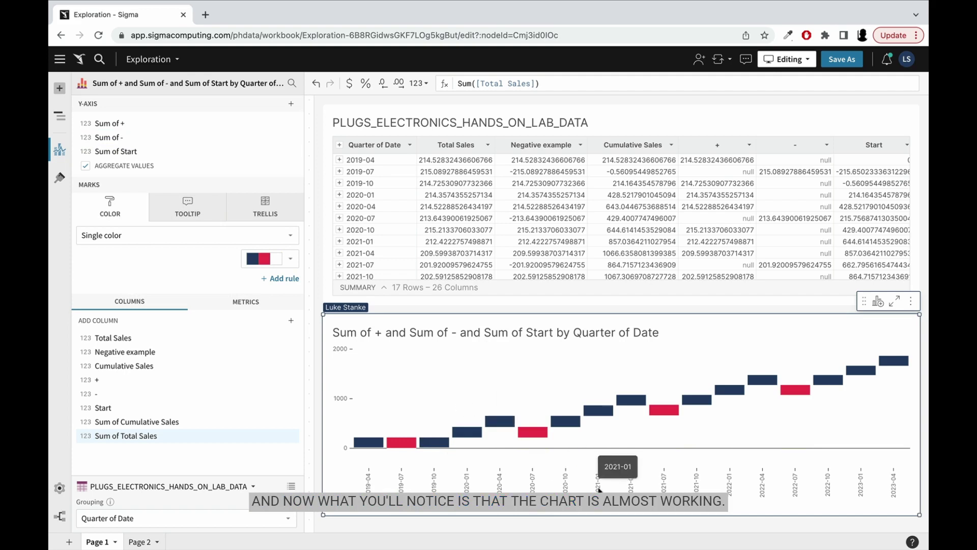
{"action": "mouse_move", "coordinate": [370, 443]}
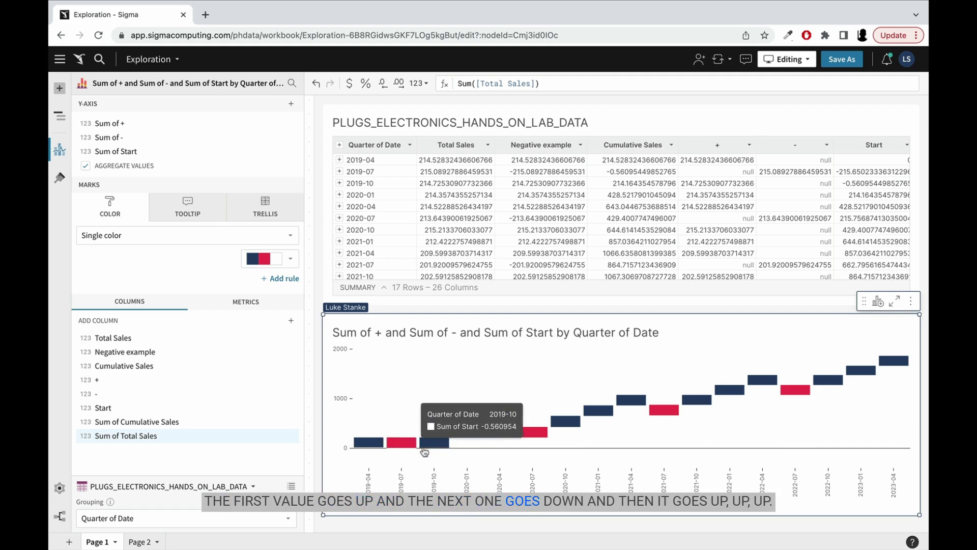
{"action": "mouse_move", "coordinate": [440, 448]}
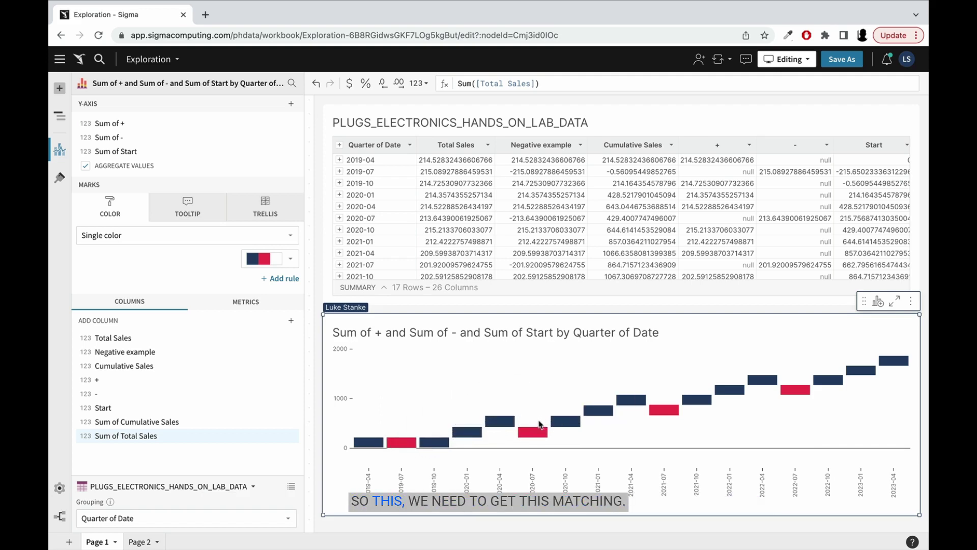
{"action": "mouse_move", "coordinate": [537, 430]}
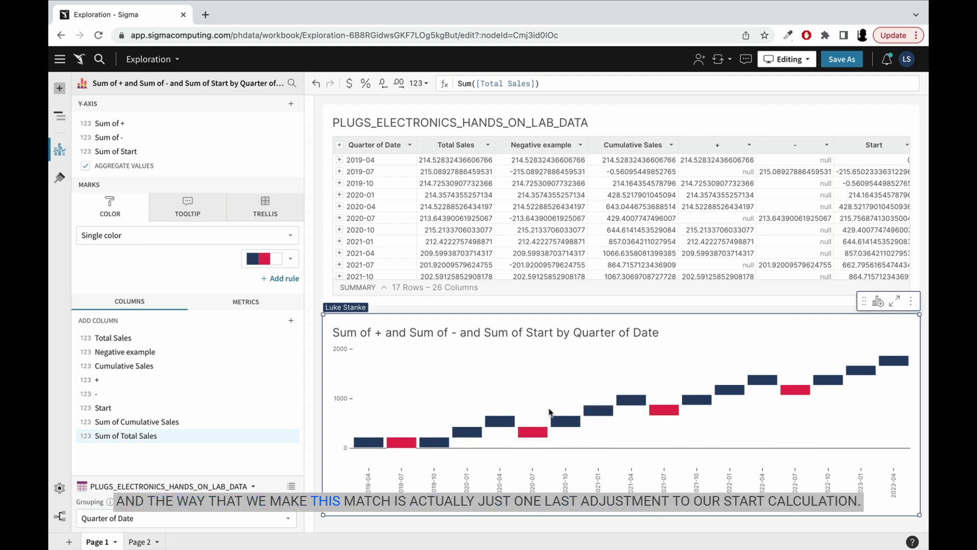
- Append '- [-]' to the Start formula so it subtracts the - column
{"action": "scroll", "coordinate": [842, 197], "scroll_direction": "right", "scroll_amount": 5}
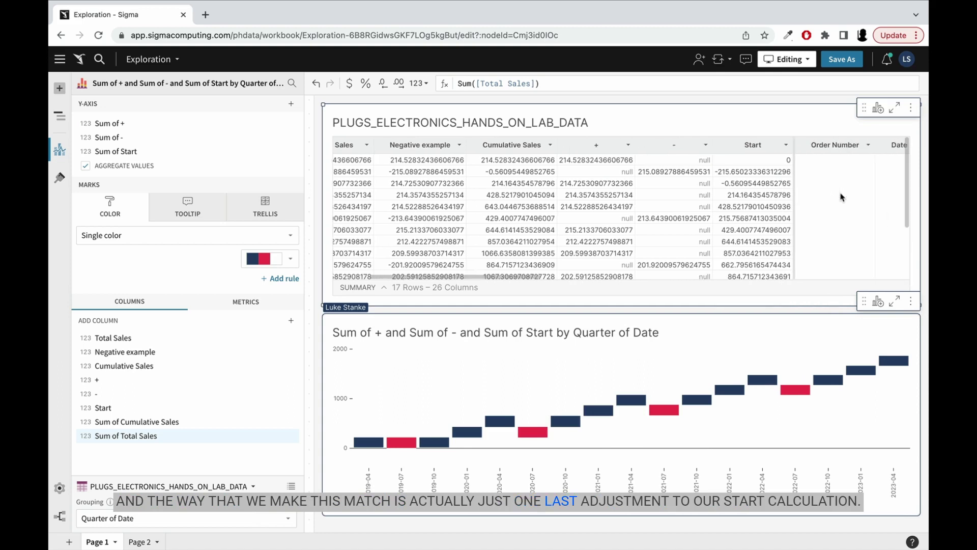
{"action": "left_click", "coordinate": [728, 162]}
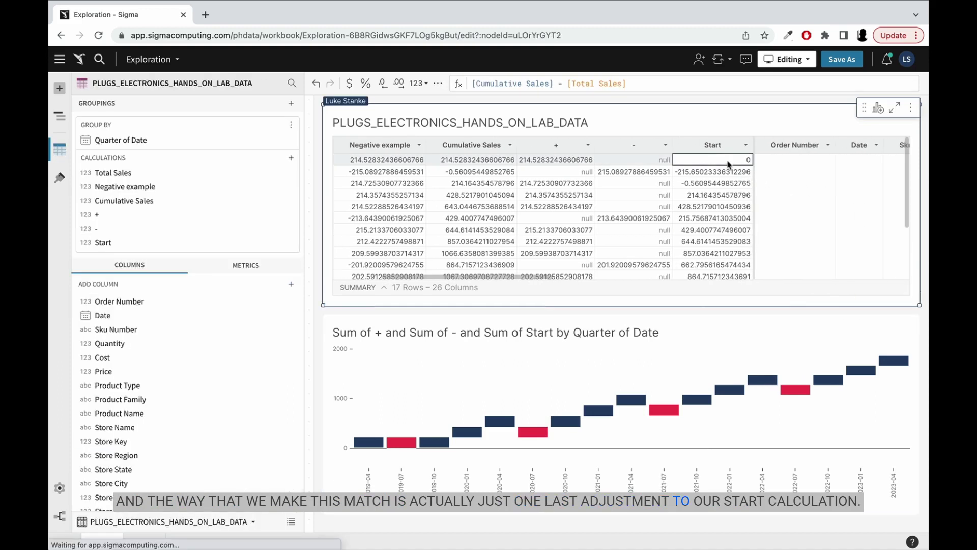
{"action": "left_click", "coordinate": [662, 84]}
{"action": "type", "text": "- "}
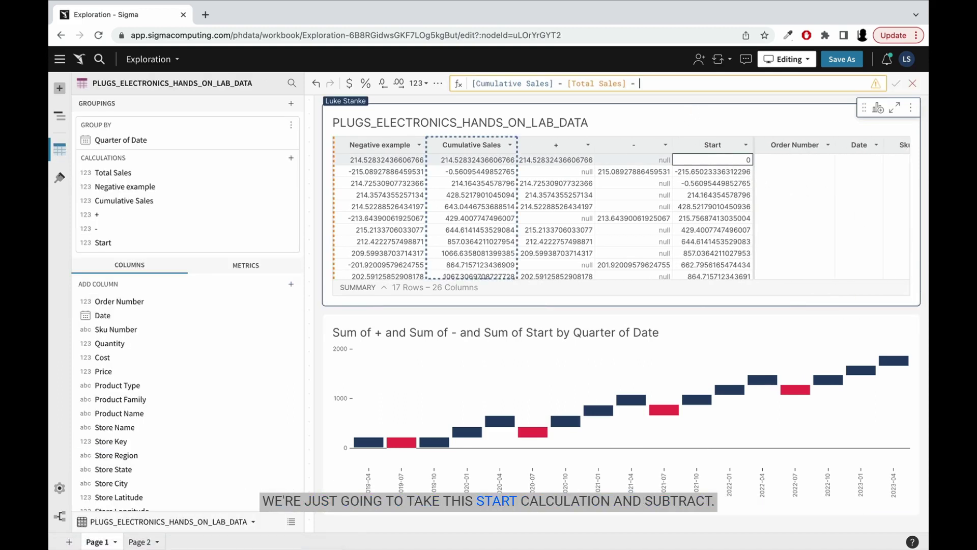
{"action": "type", "text": "[-"}
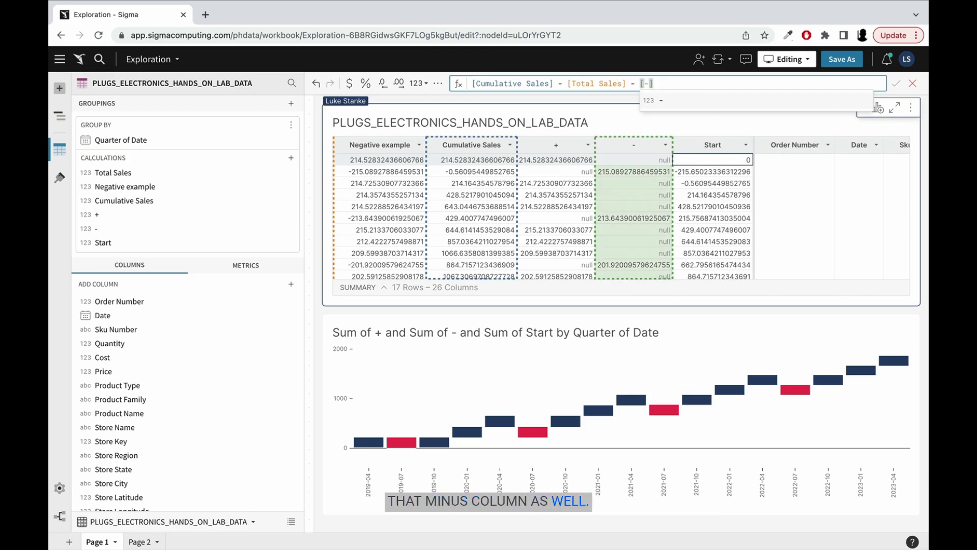
{"action": "key", "text": "Return"}
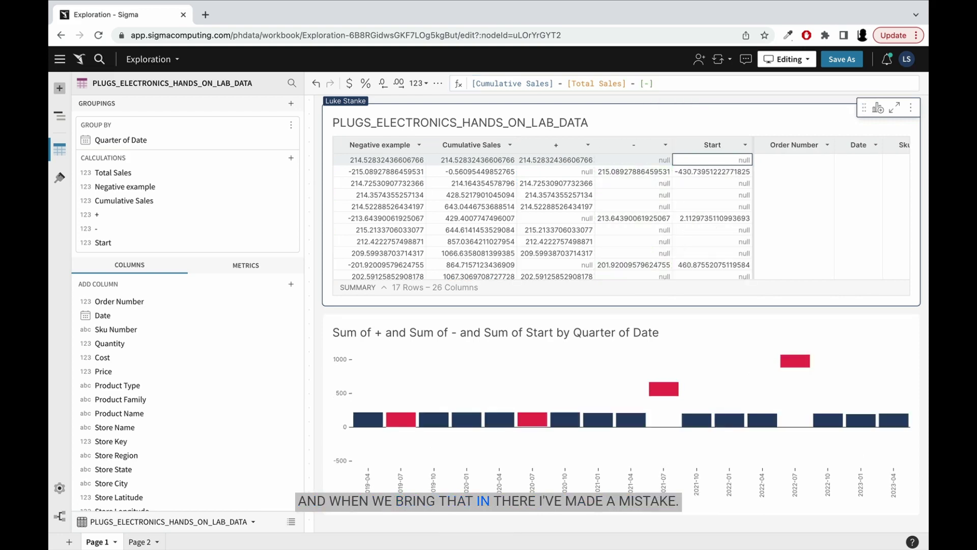
- Rework Start to [Cumulative Sales] - [Total Sales] + Zn([-]), adding the null-safe - values
{"action": "left_click", "coordinate": [637, 83]}
{"action": "left_click", "coordinate": [640, 83]}
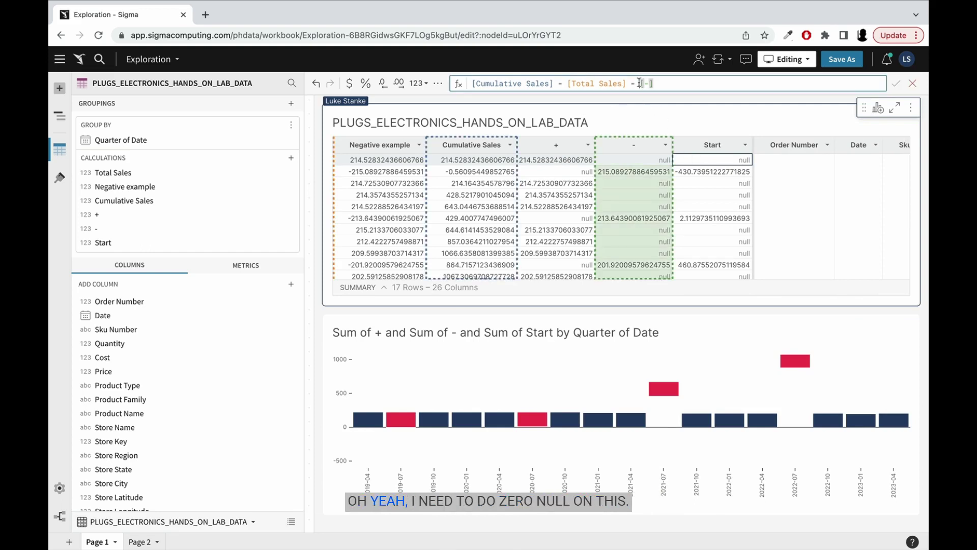
{"action": "type", "text": "Zn("}
{"action": "key", "text": "Return"}
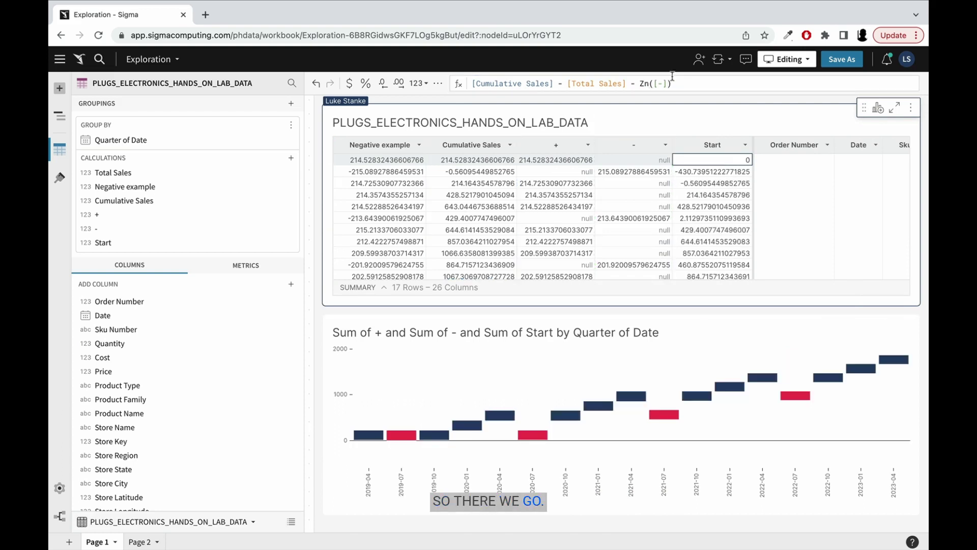
{"action": "double_click", "coordinate": [634, 83]}
{"action": "type", "text": "+"}
{"action": "key", "text": "Return"}
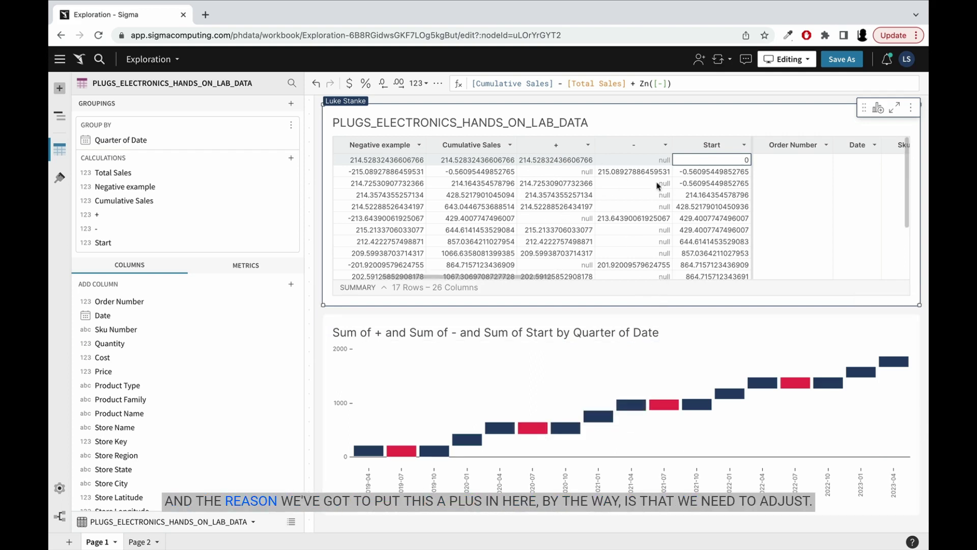
{"action": "left_click", "coordinate": [672, 83]}
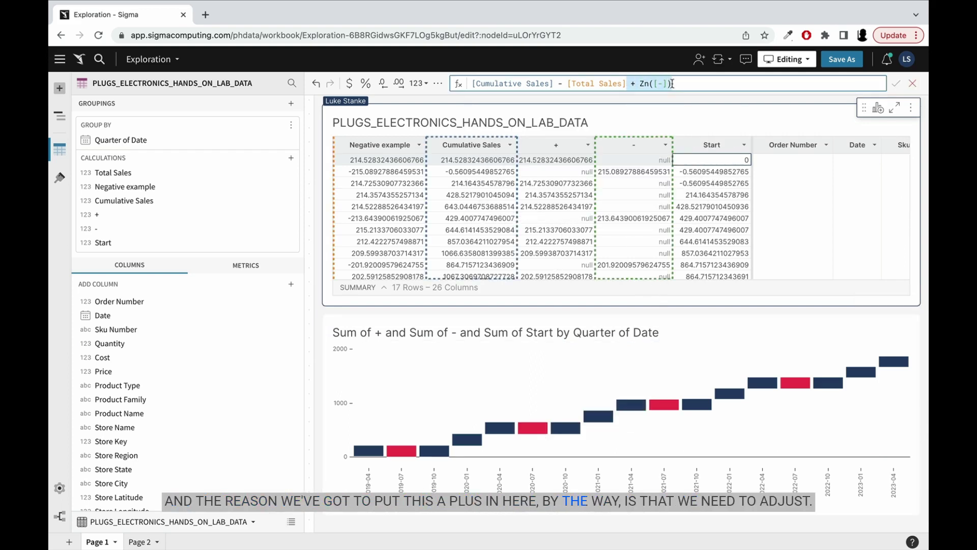
{"action": "mouse_move", "coordinate": [535, 433]}
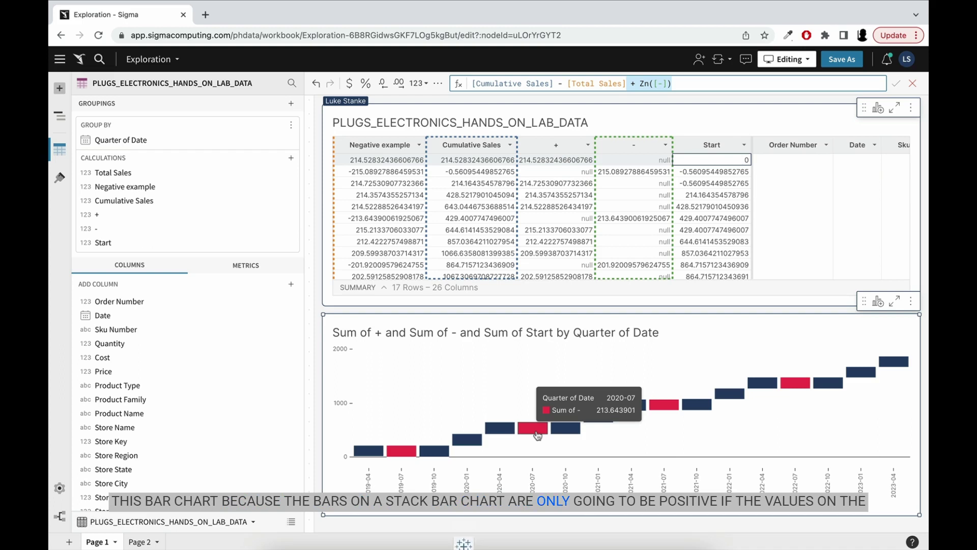
{"action": "key", "text": "Escape"}
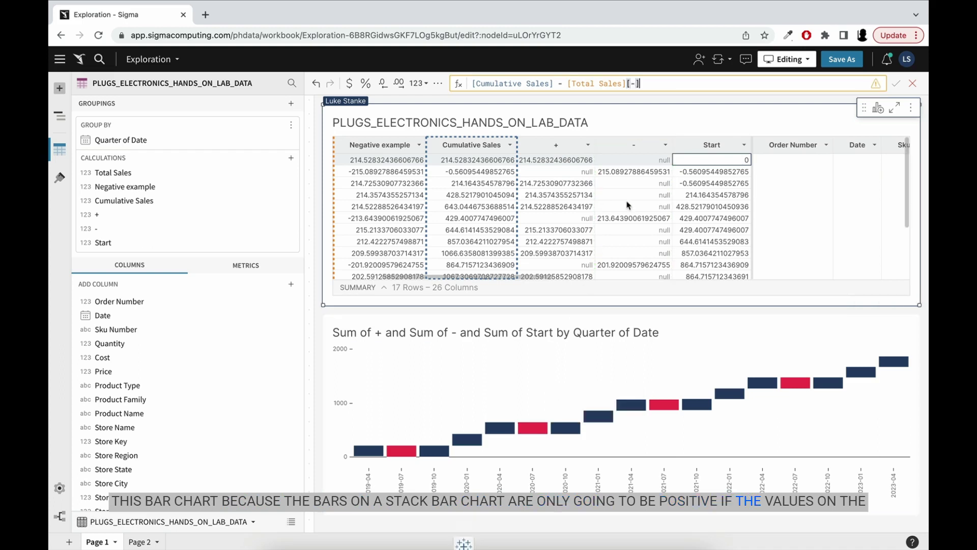
{"action": "left_click", "coordinate": [630, 206]}
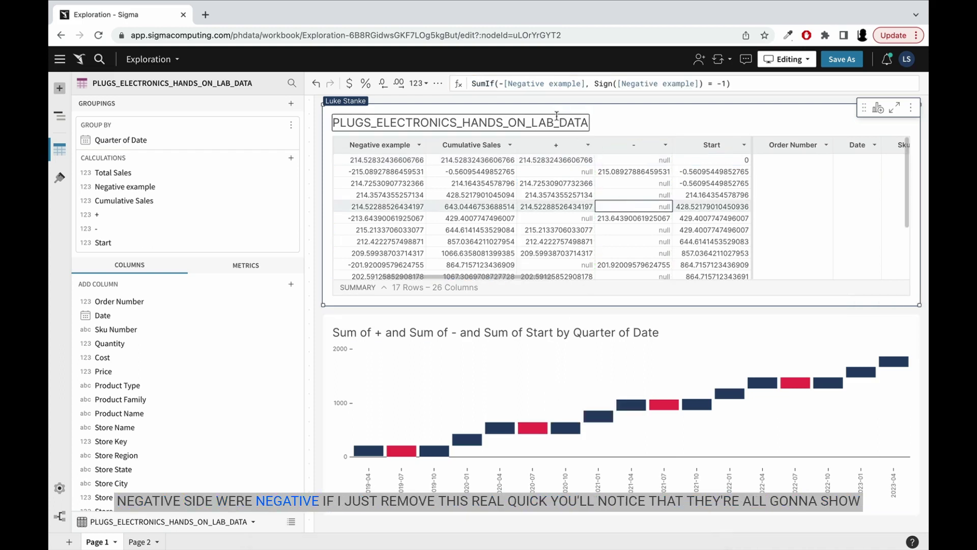
{"action": "left_click", "coordinate": [503, 83]}
{"action": "key", "text": "BackSpace"}
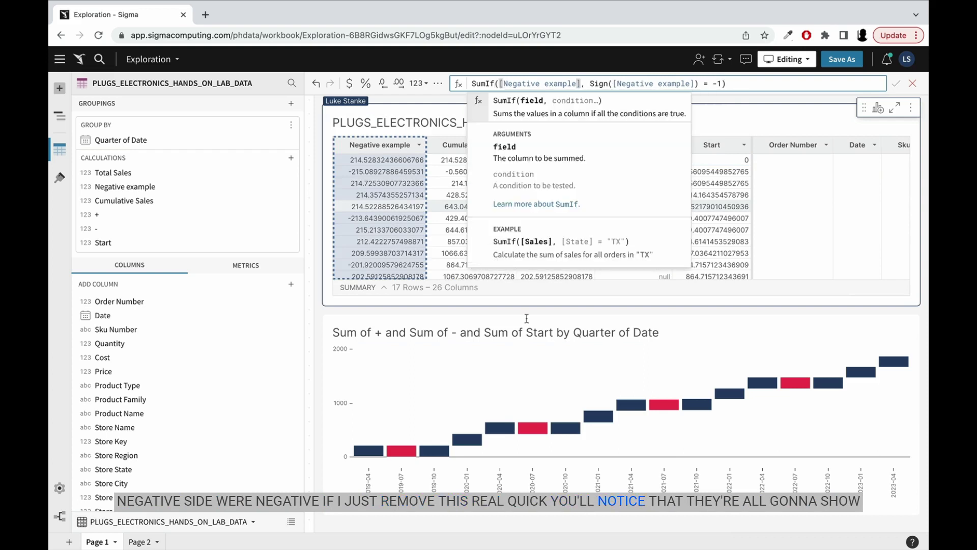
{"action": "left_click", "coordinate": [396, 478]}
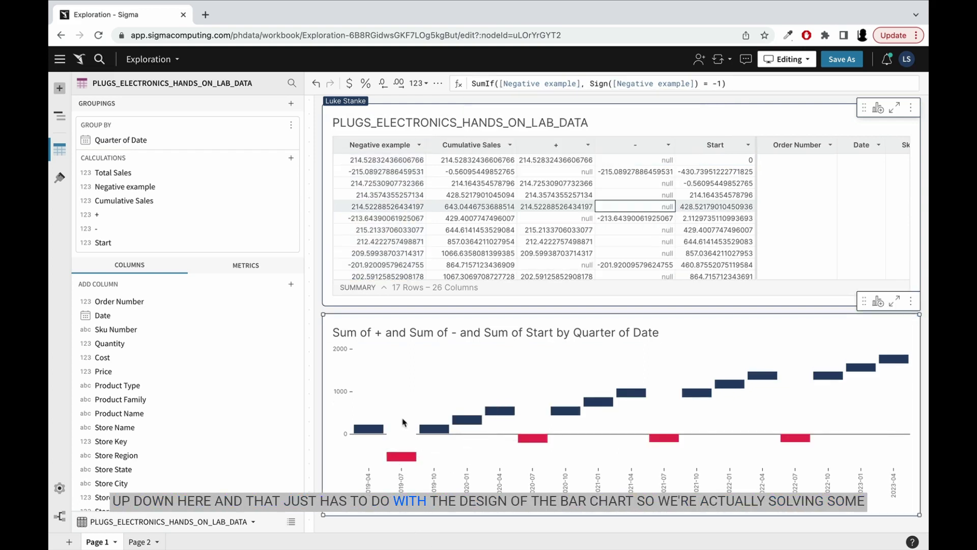
{"action": "key", "text": "ctrl+z"}
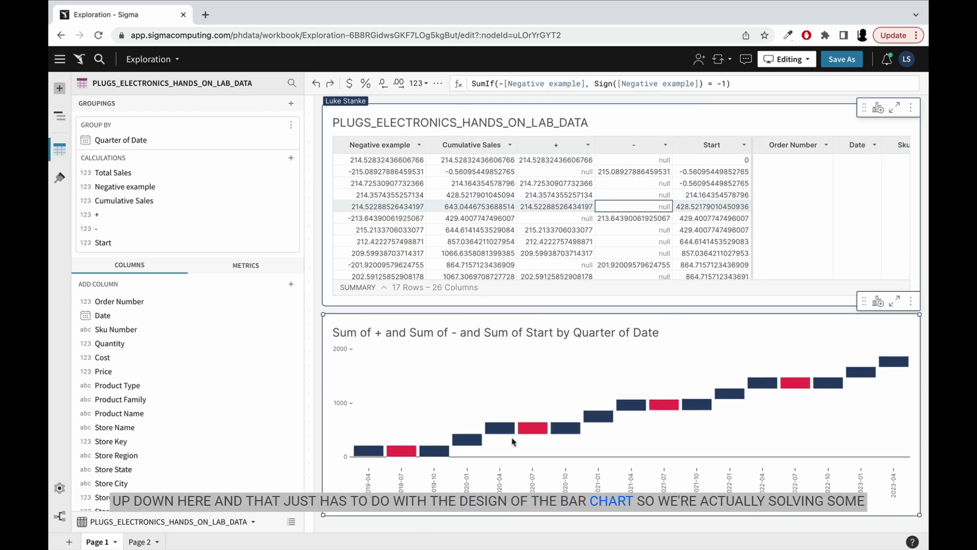
{"action": "left_click", "coordinate": [544, 291]}
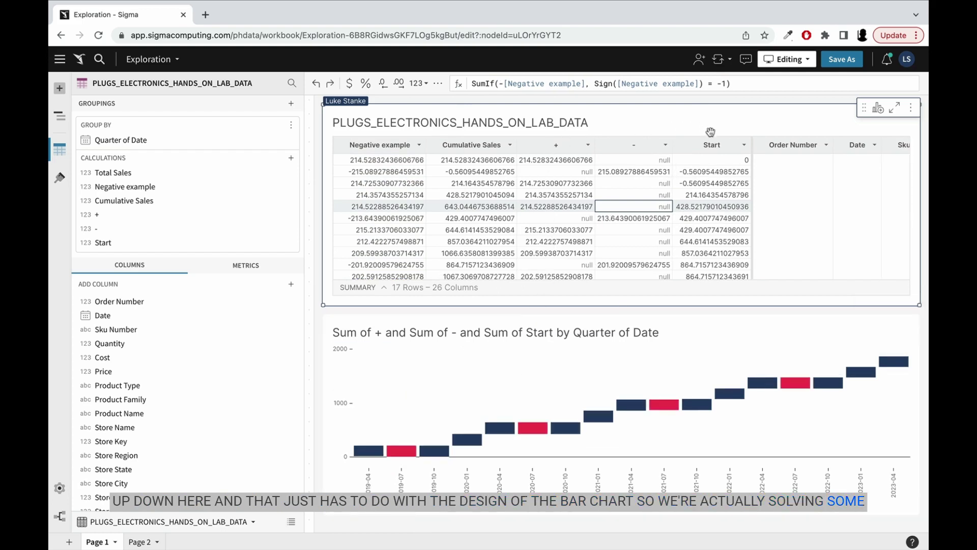